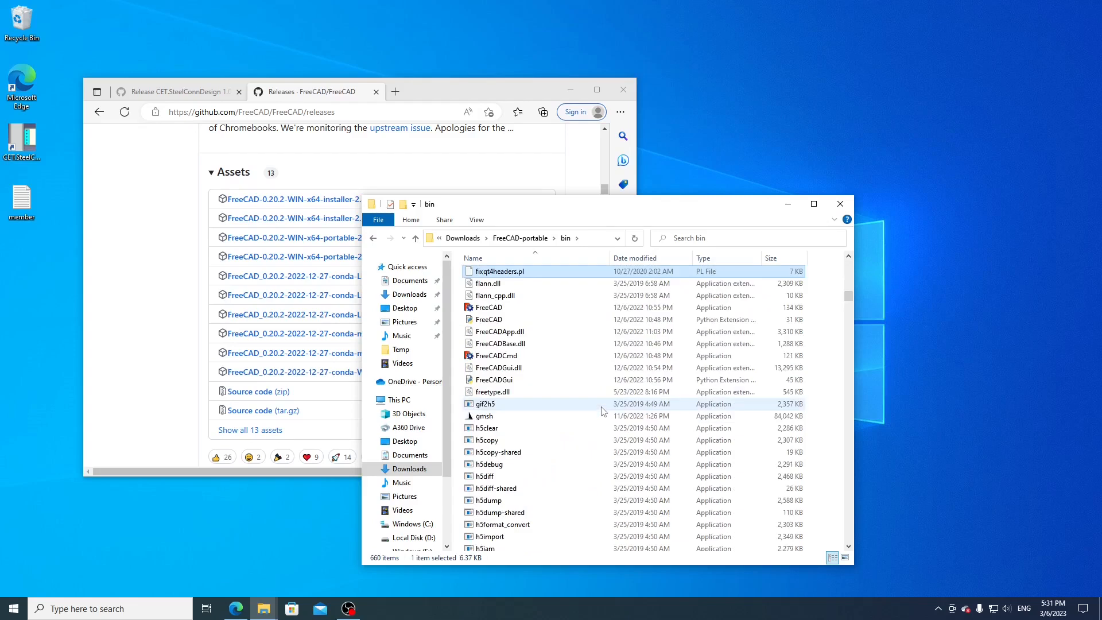
# Launch FreeCAD from the portable bin folder and activate the CET.SteelConnDesign workbench with the start page closed.
pyautogui.click(505, 307)
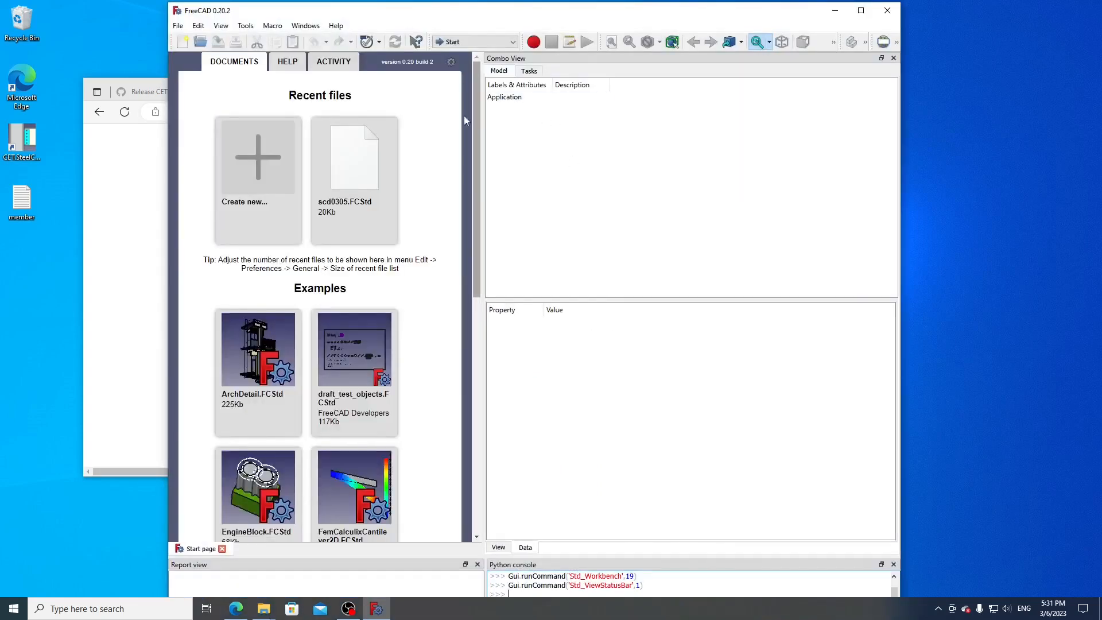
pyautogui.click(223, 549)
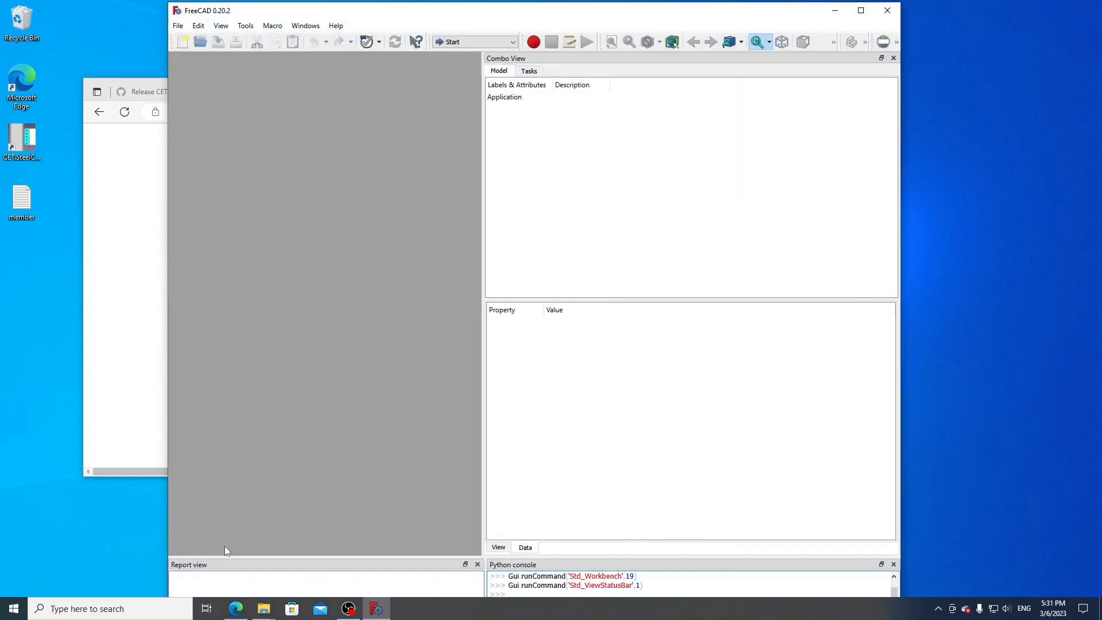
pyautogui.click(503, 43)
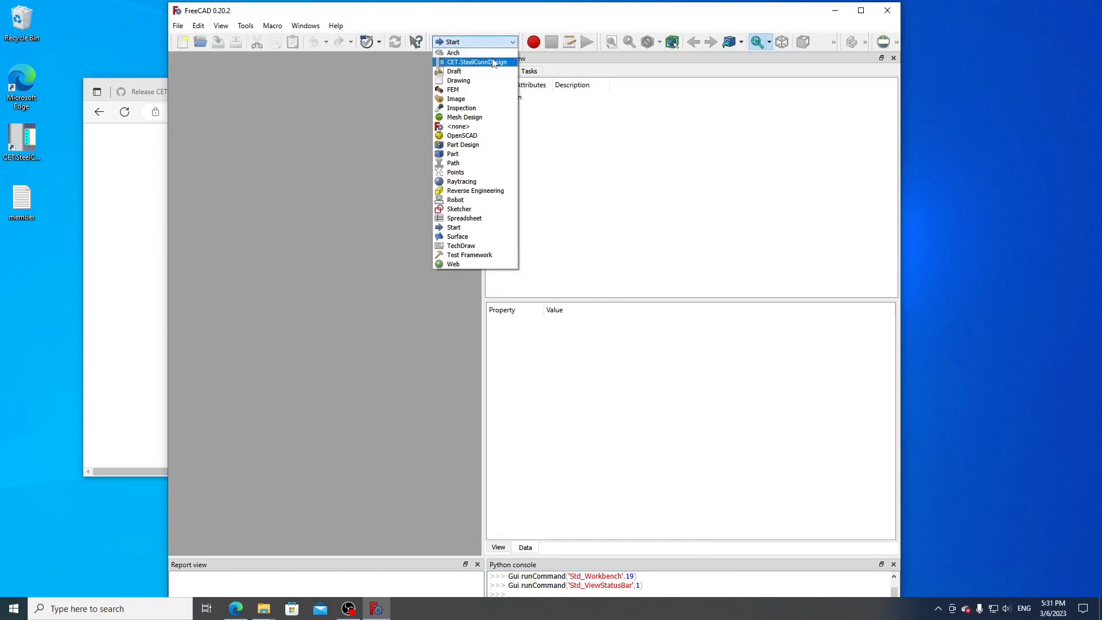
pyautogui.click(493, 62)
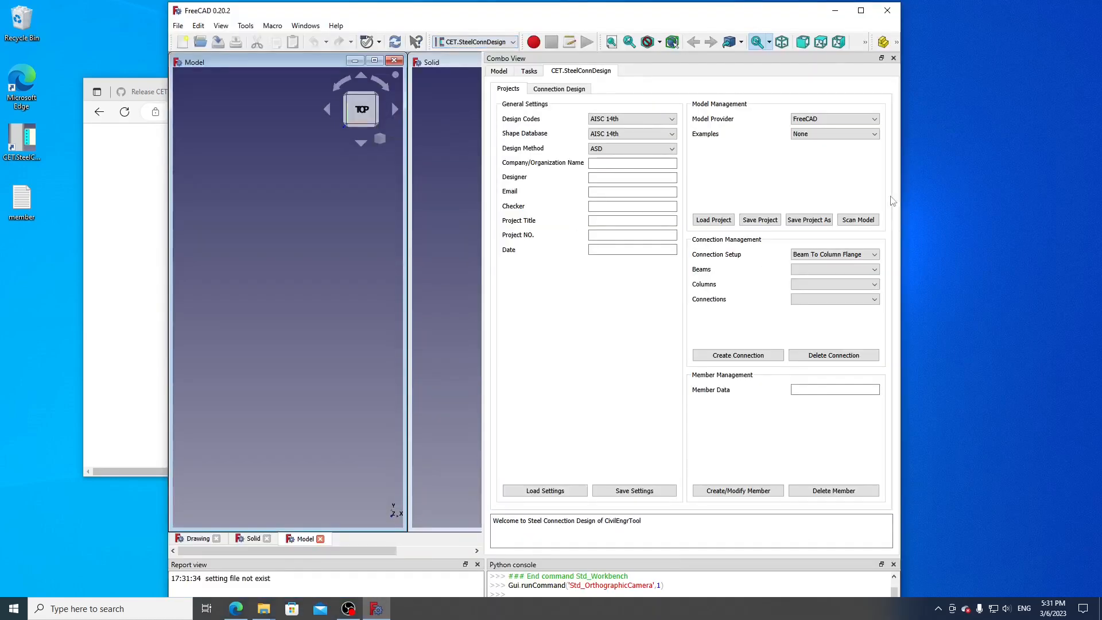
# Widen and reposition the FreeCAD window so the model views and the steel connection settings fit side by side.
pyautogui.moveTo(900, 198); pyautogui.dragTo(1075, 192)
pyautogui.moveTo(795, 21); pyautogui.dragTo(770, 20)
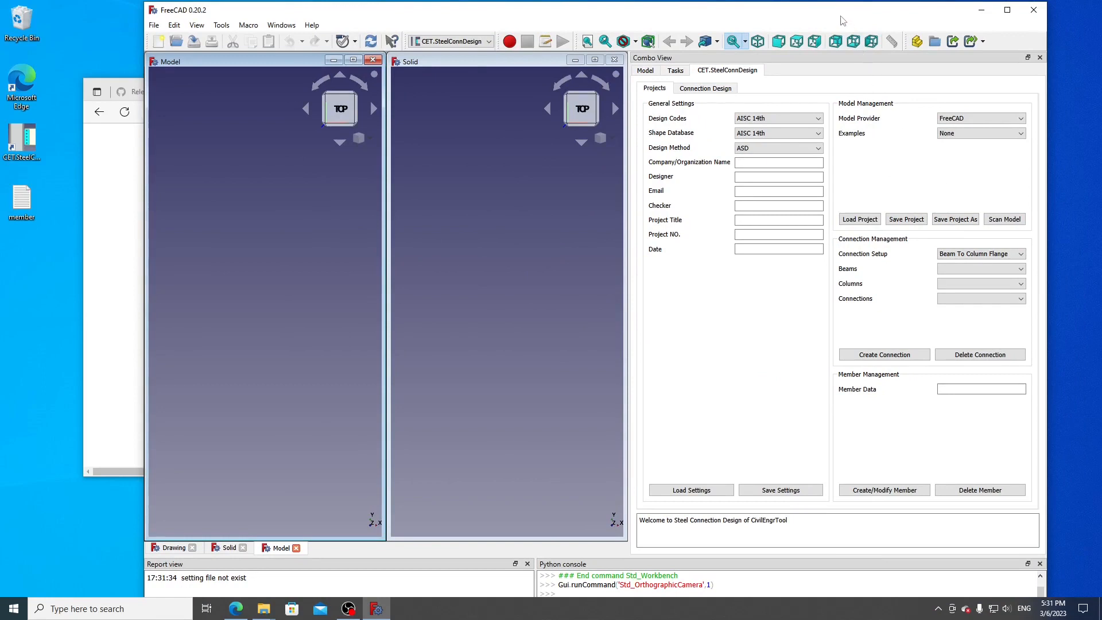
pyautogui.moveTo(843, 20); pyautogui.dragTo(839, 21)
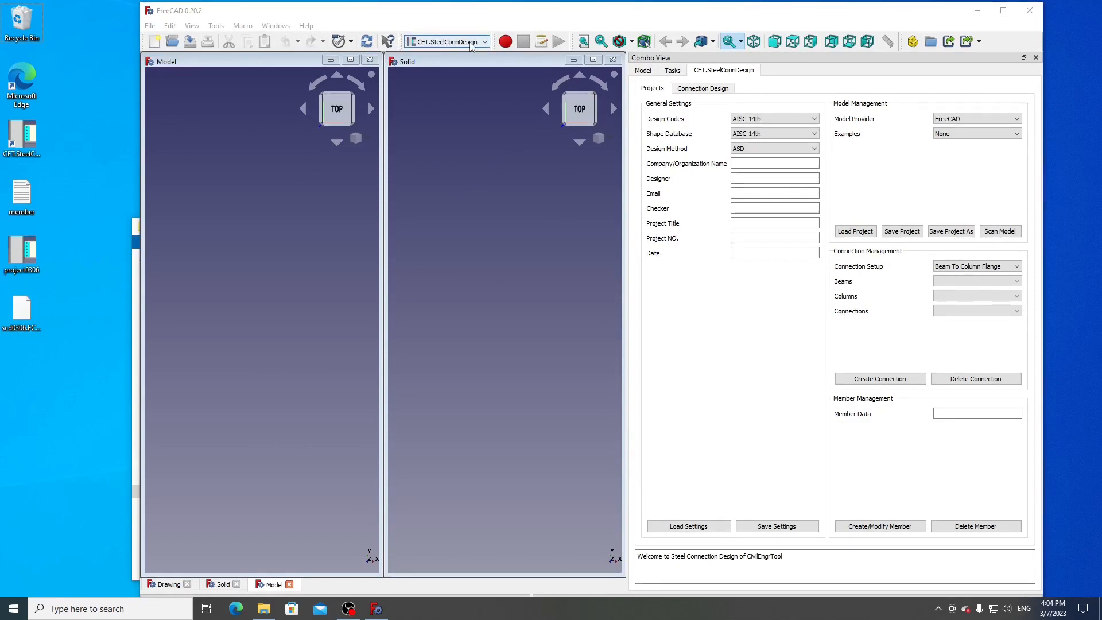
# Set the number of decimals to 4 in the general units preferences.
pyautogui.click(216, 25)
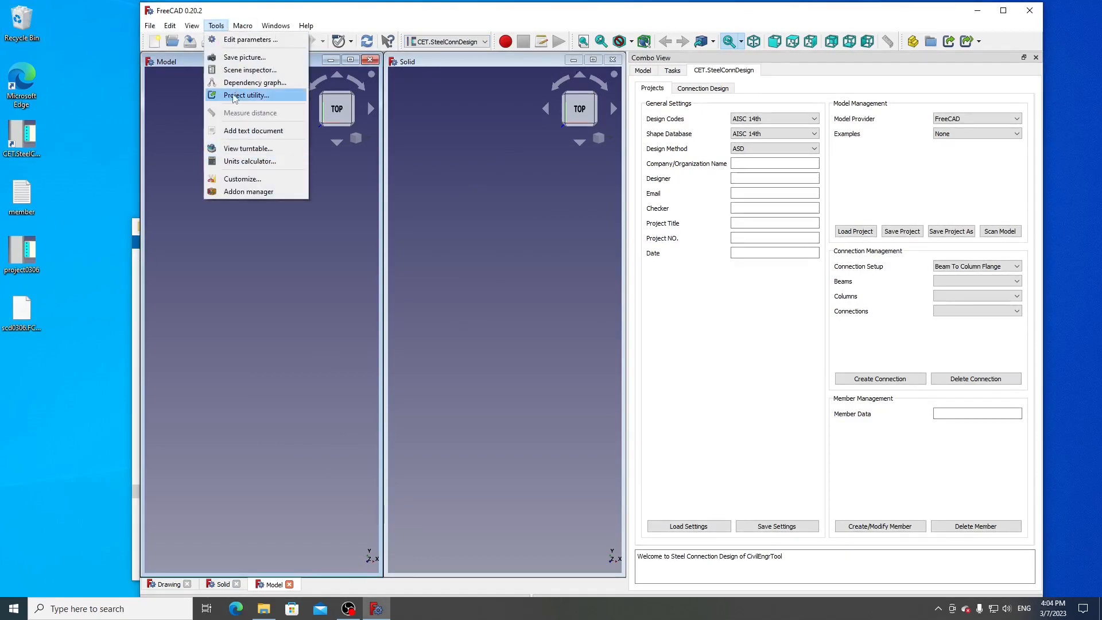
pyautogui.click(213, 27)
pyautogui.click(193, 29)
pyautogui.click(191, 29)
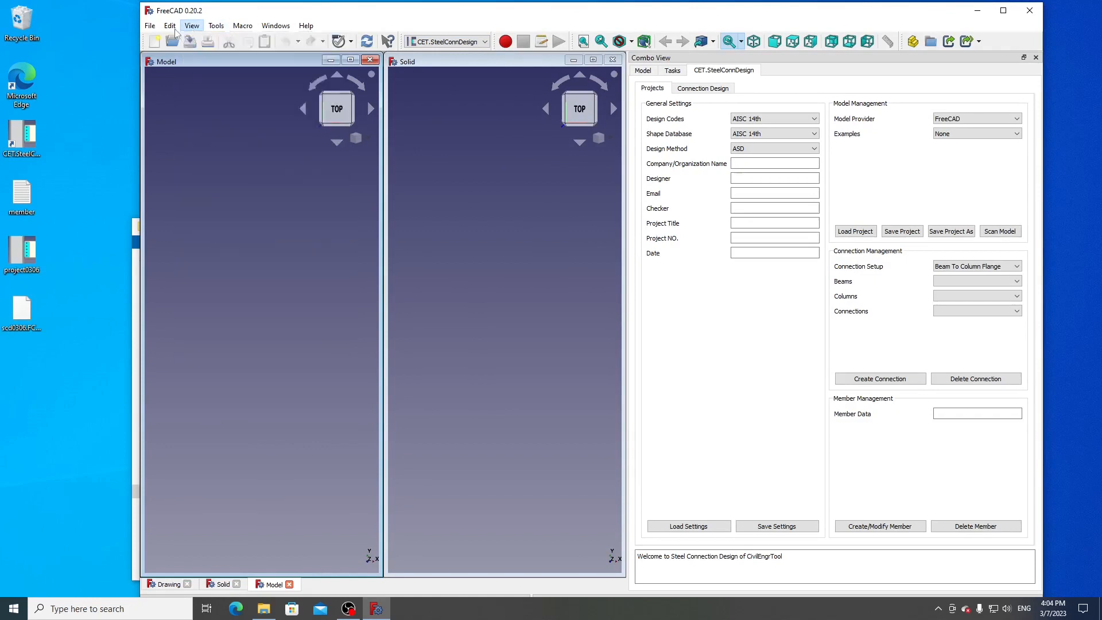
pyautogui.click(171, 26)
pyautogui.click(259, 278)
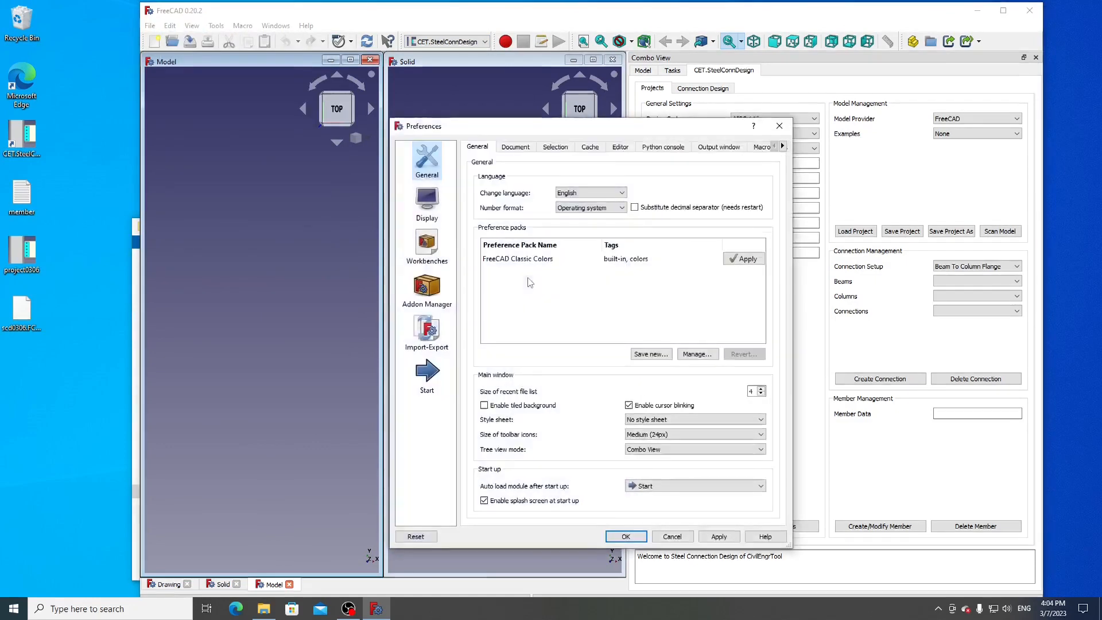
pyautogui.click(782, 147)
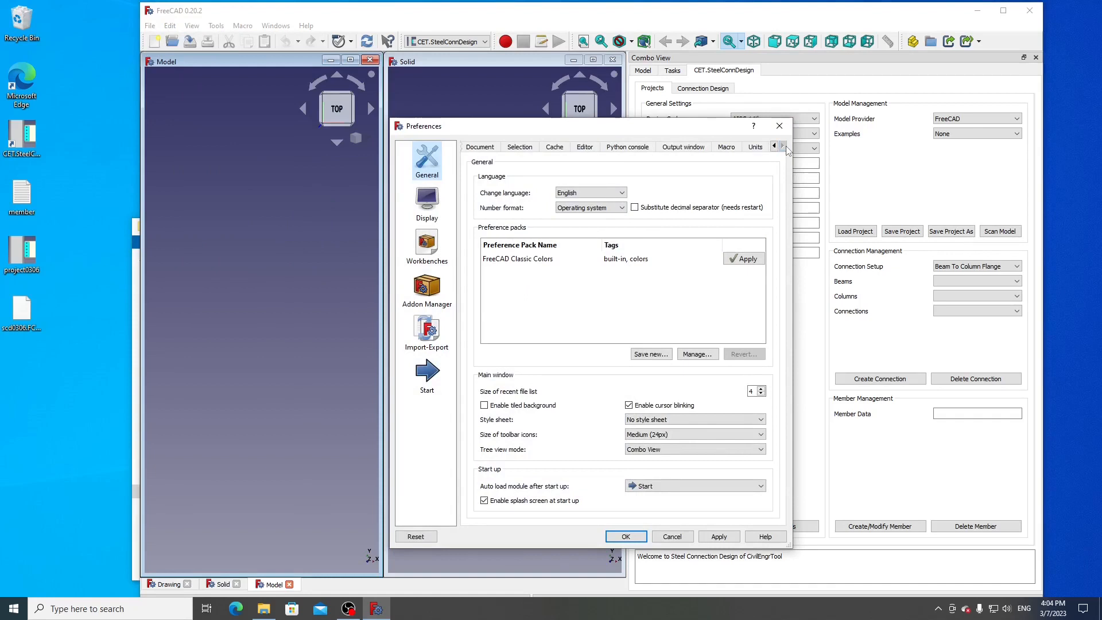
pyautogui.click(757, 148)
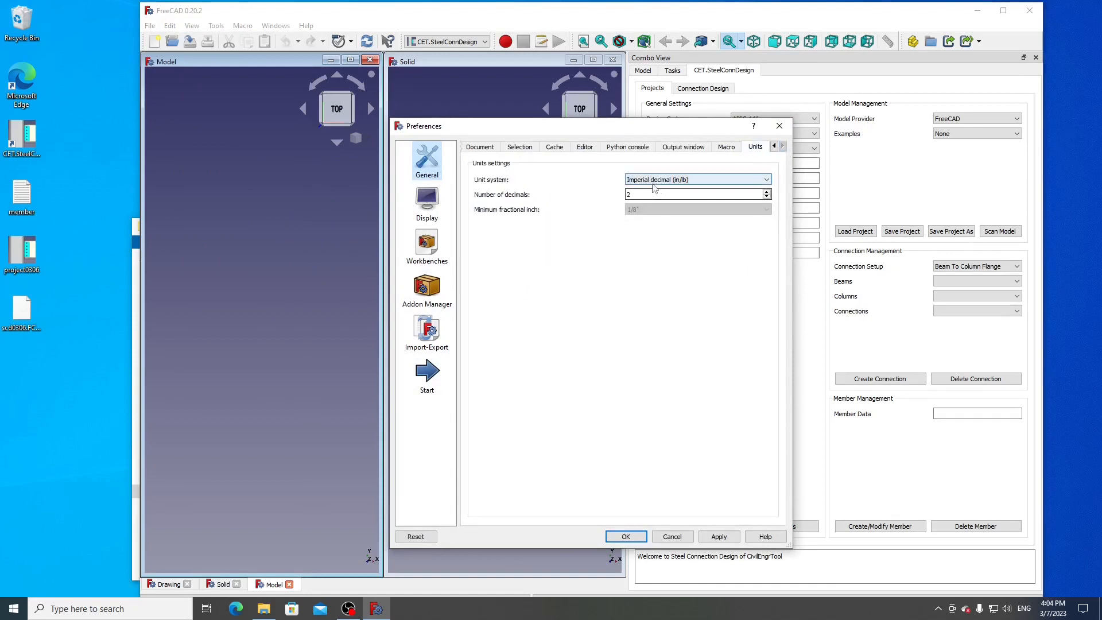
pyautogui.write('4')
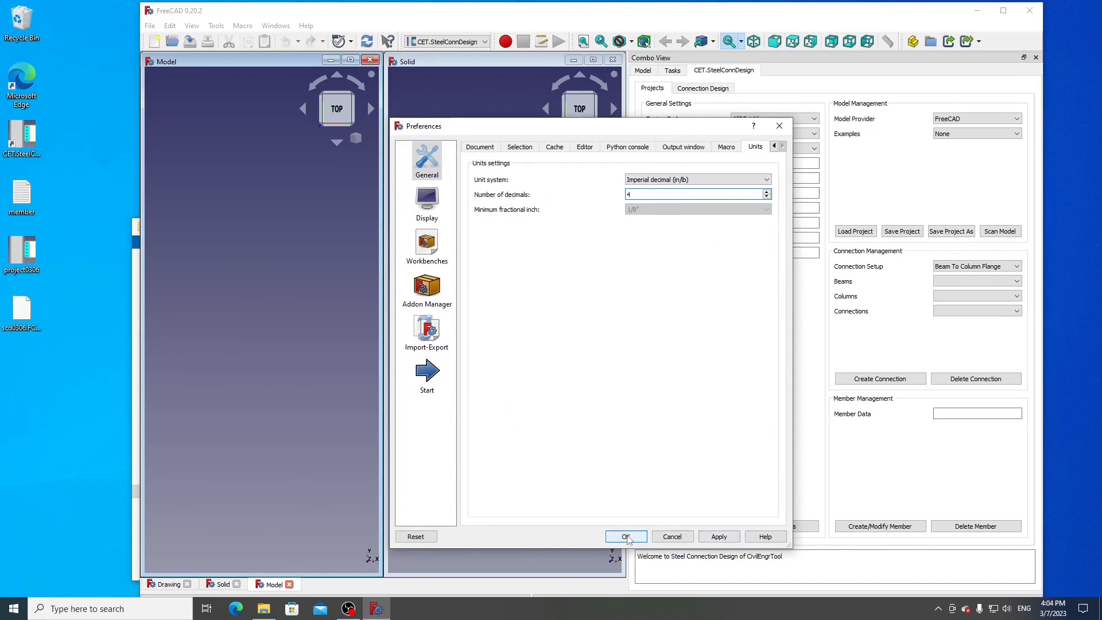
pyautogui.click(626, 538)
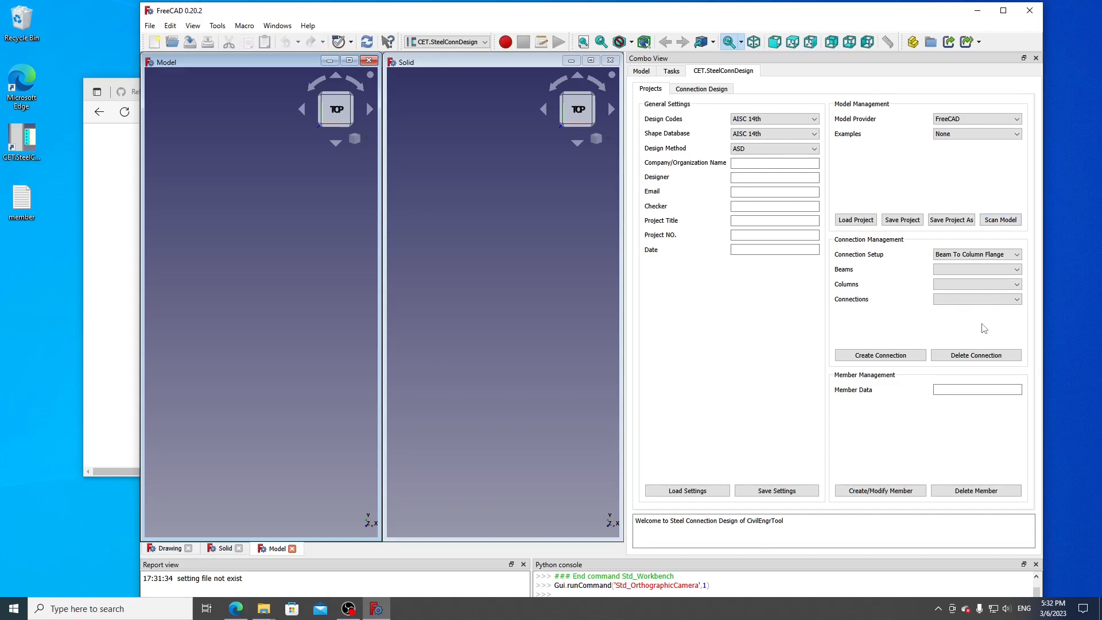
# Copy the C1 line "C1, C, 0, 0, 0, 0, 0, 192" from the member text file into the member data.
pyautogui.click(947, 392)
pyautogui.doubleClick(21, 201)
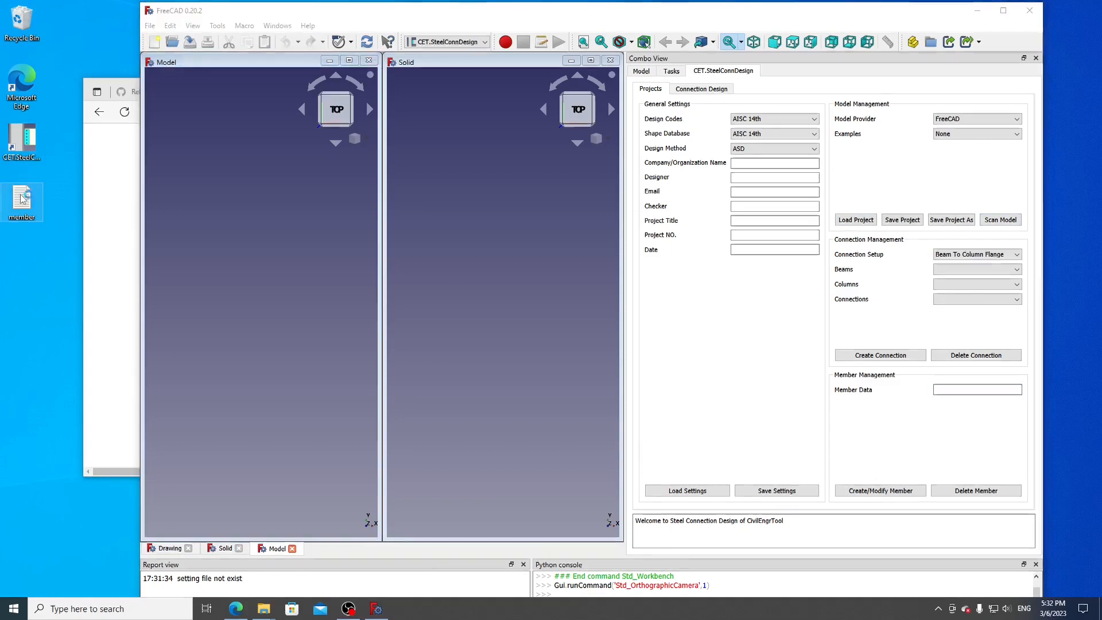
pyautogui.moveTo(298, 241); pyautogui.dragTo(172, 240)
pyautogui.hotkey('ctrl', 'c')
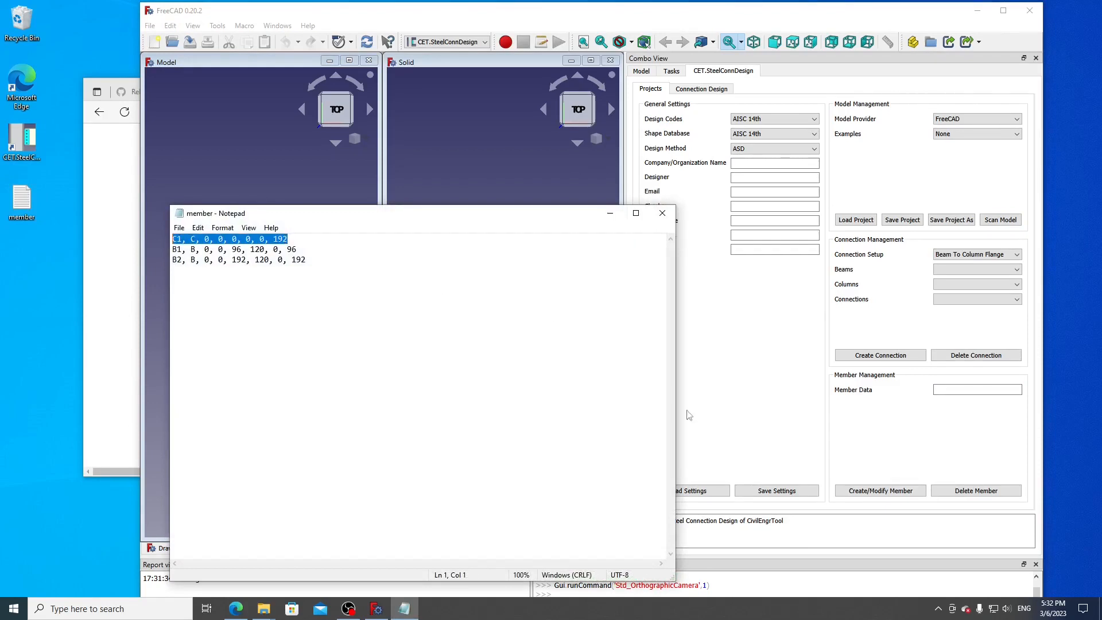
pyautogui.click(928, 408)
pyautogui.hotkey('ctrl', 'v')
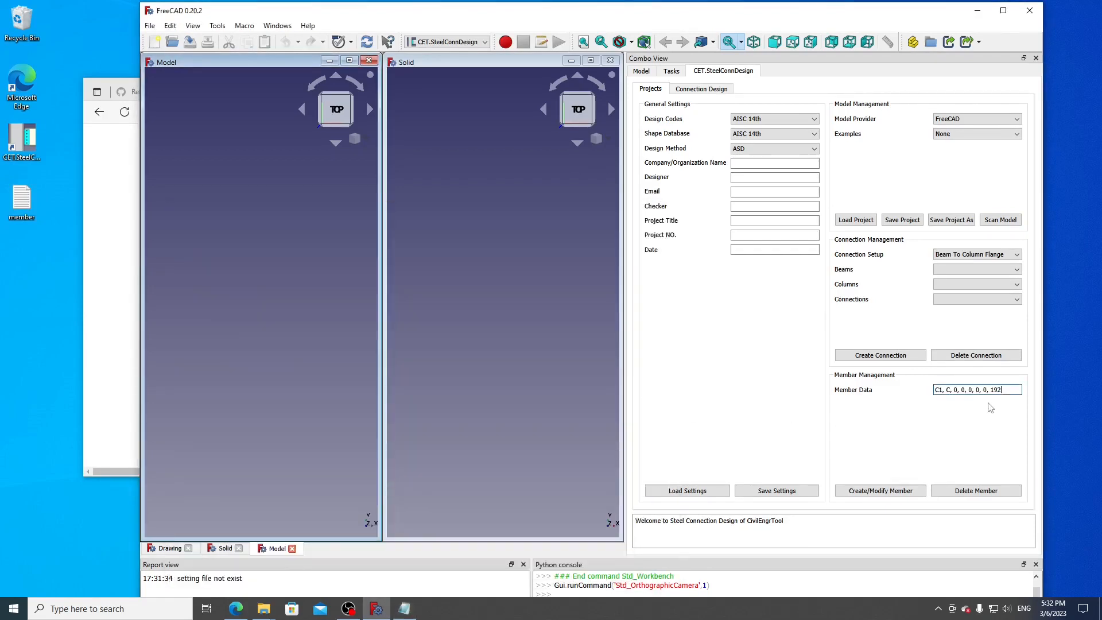
# Create column C1 from the entered member data and show the whole model in isometric view.
pyautogui.moveTo(941, 393); pyautogui.dragTo(974, 394)
pyautogui.click(951, 391)
pyautogui.moveTo(976, 393); pyautogui.dragTo(1001, 392)
pyautogui.click(899, 491)
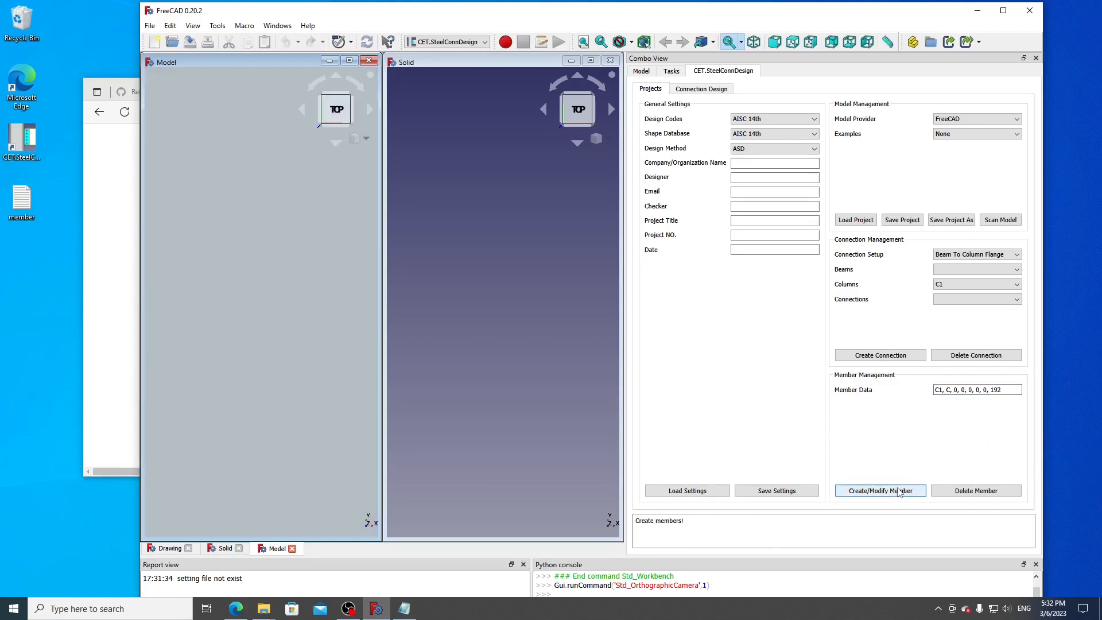
pyautogui.click(584, 41)
pyautogui.click(754, 42)
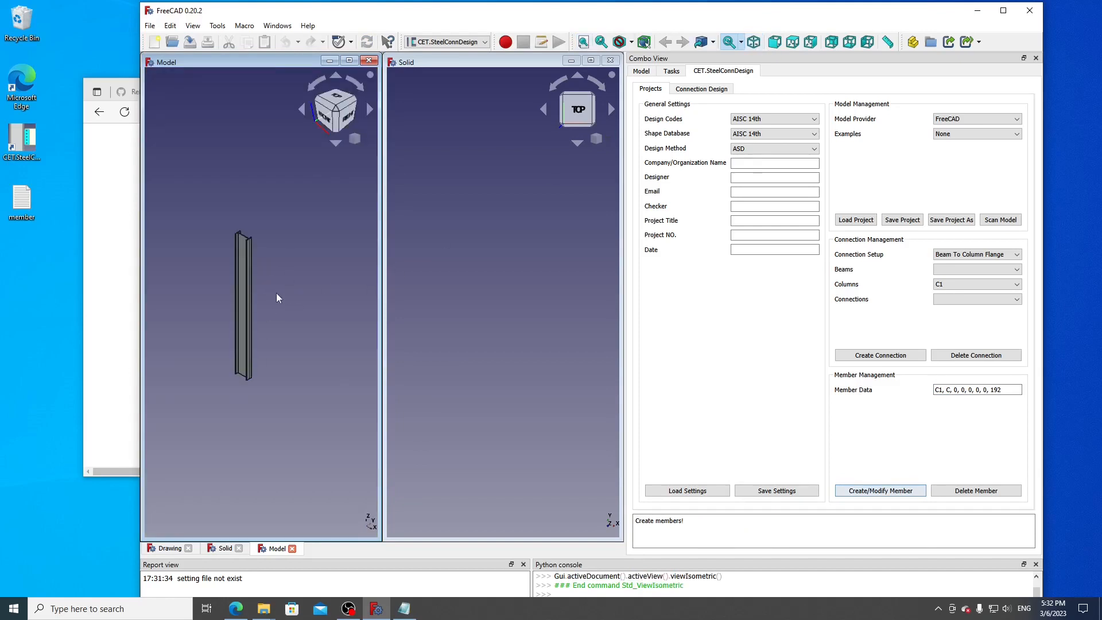
# Create beam B1 using the member file line "B1, B, 0, 0, 96, 120, 0, 96" as member data.
pyautogui.click(117, 245)
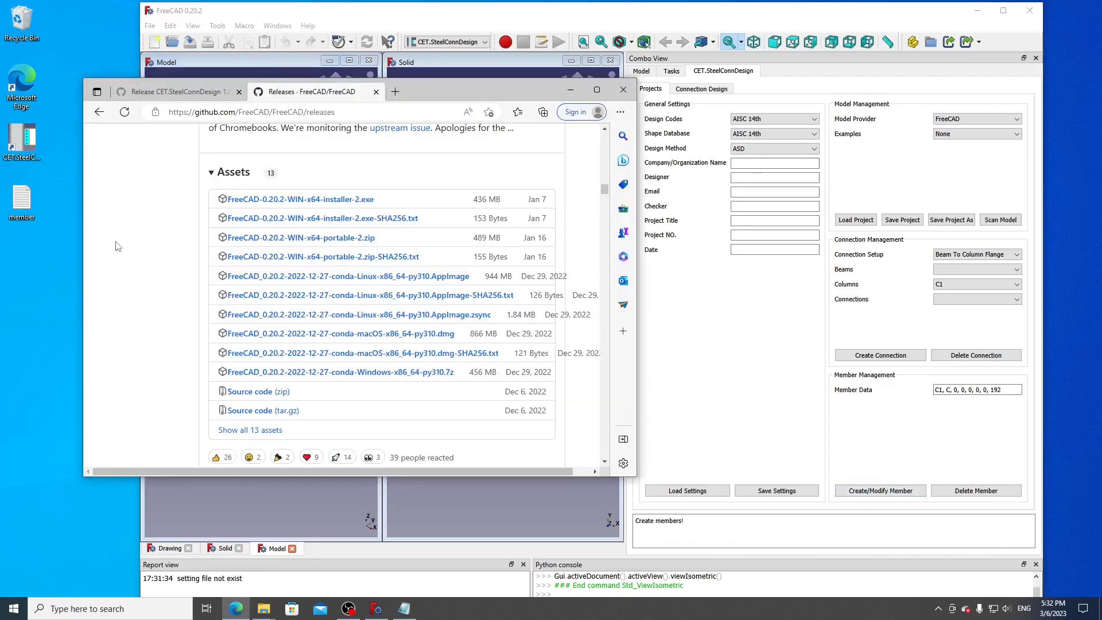
pyautogui.doubleClick(35, 208)
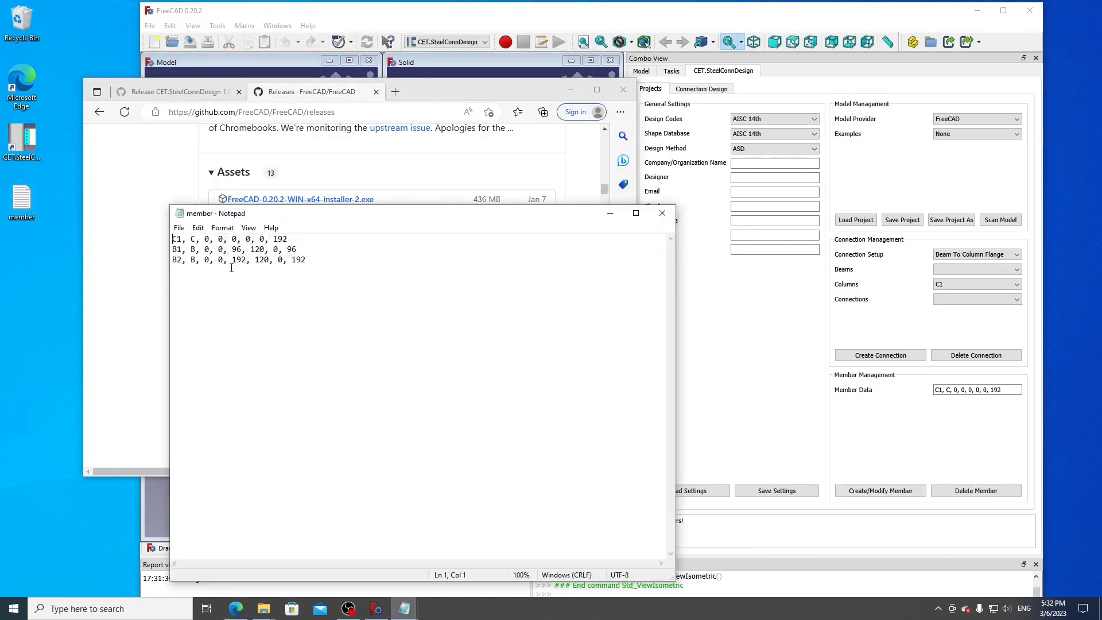
pyautogui.moveTo(298, 249); pyautogui.dragTo(171, 249)
pyautogui.hotkey('ctrl', 'c')
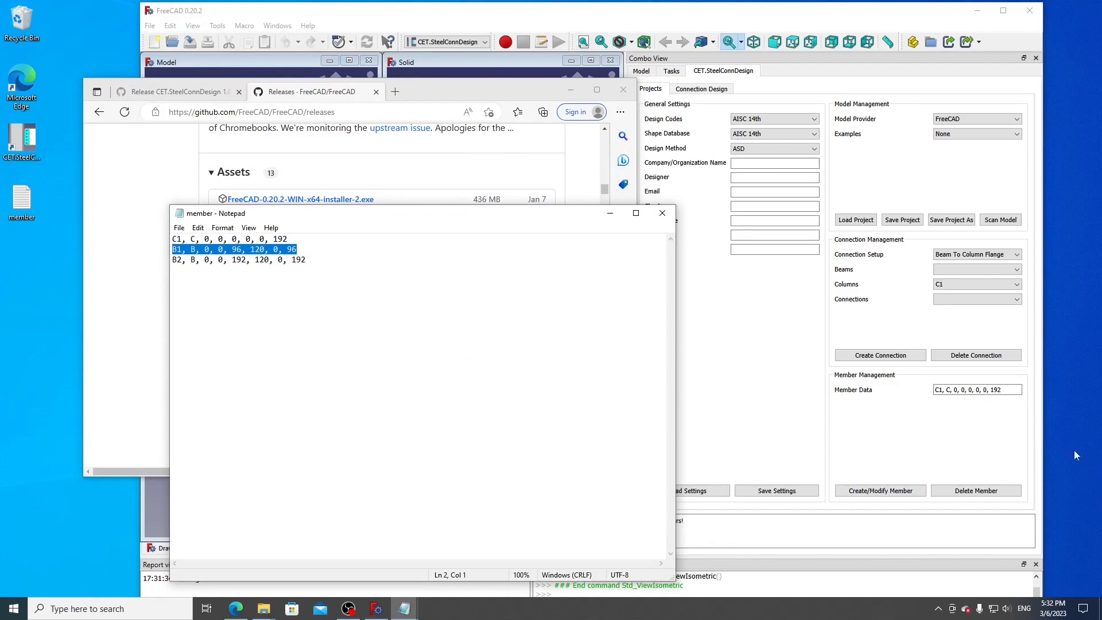
pyautogui.click(1019, 395)
pyautogui.hotkey('ctrl', 'a')
pyautogui.hotkey('ctrl', 'v')
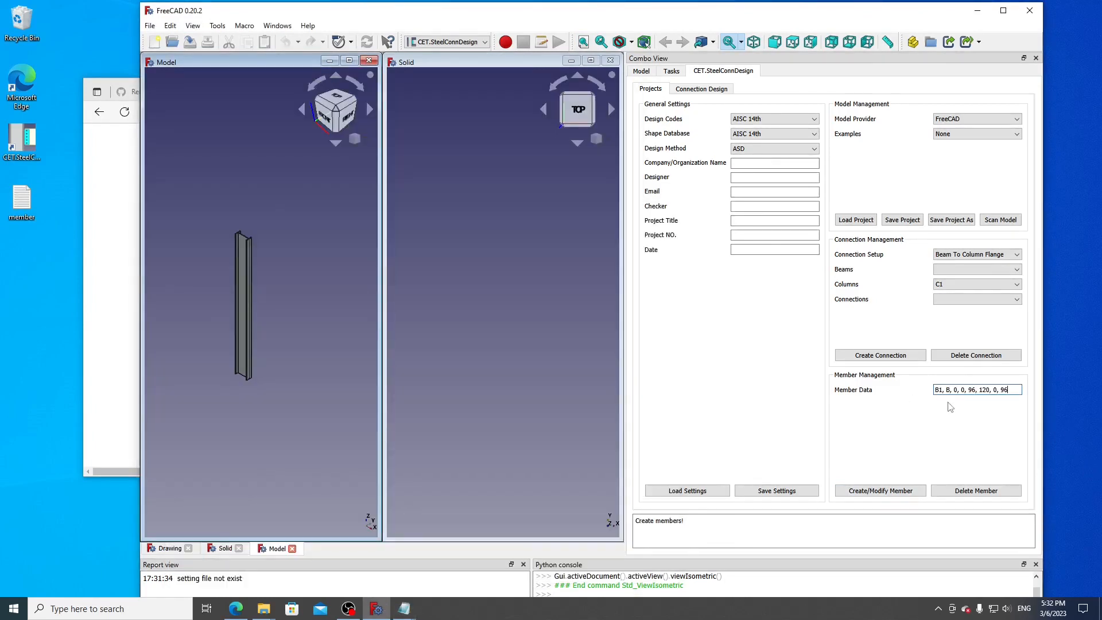
pyautogui.doubleClick(938, 390)
pyautogui.click(884, 491)
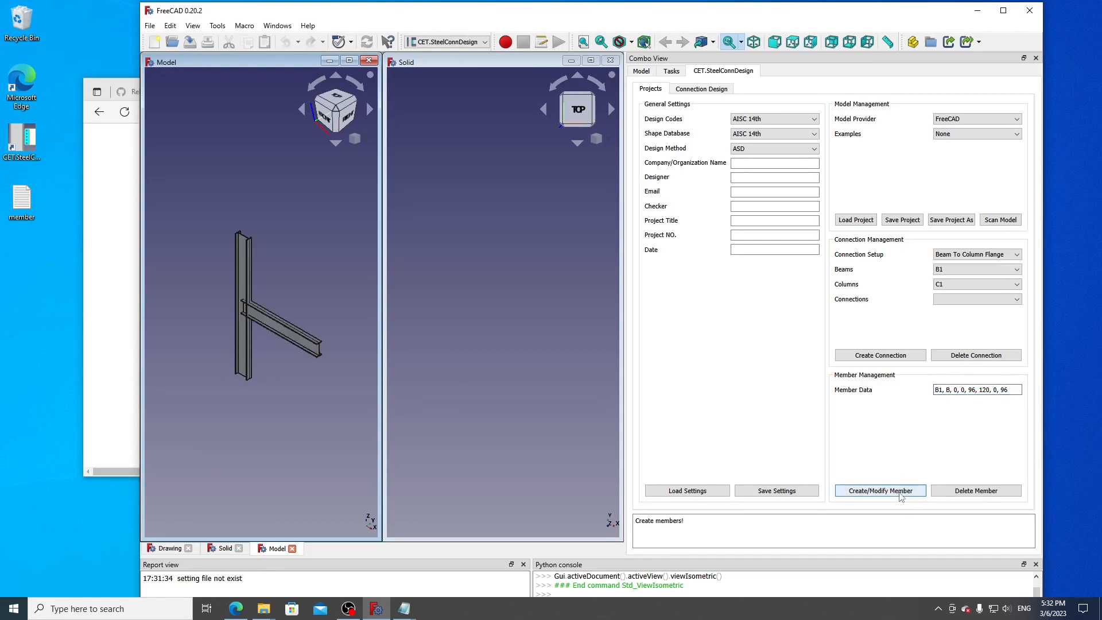
# Create beam B2 using the member file line "B2, B, 0, 0, 192, 120, 0, 192" as member data.
pyautogui.doubleClick(26, 206)
pyautogui.moveTo(322, 259); pyautogui.dragTo(132, 259)
pyautogui.hotkey('ctrl', 'c')
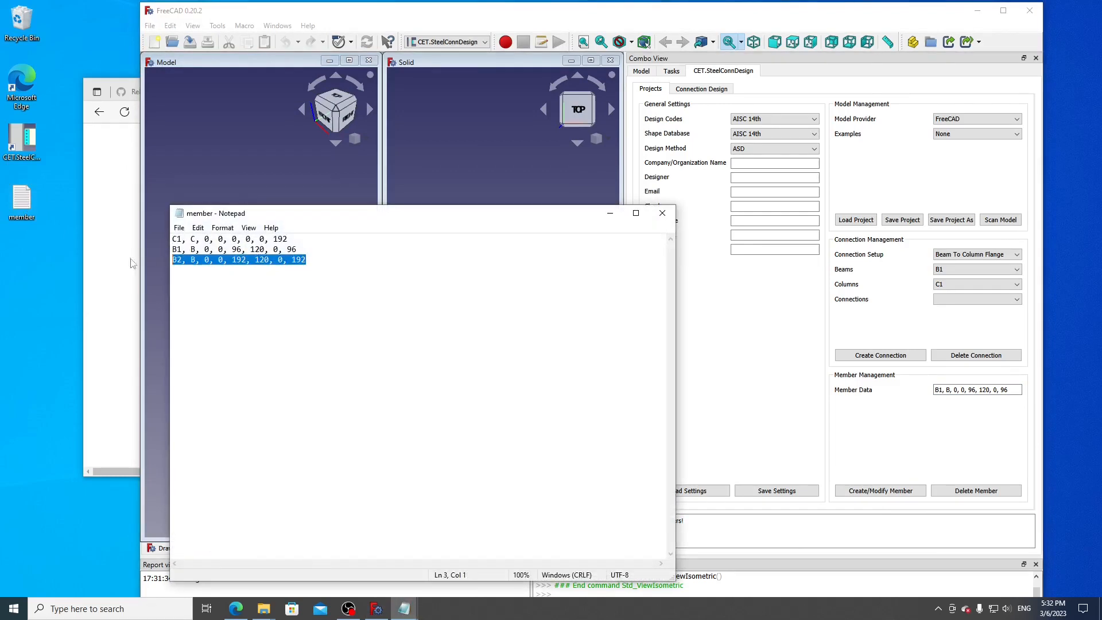
pyautogui.moveTo(1018, 391); pyautogui.dragTo(920, 408)
pyautogui.hotkey('ctrl', 'v')
pyautogui.click(917, 496)
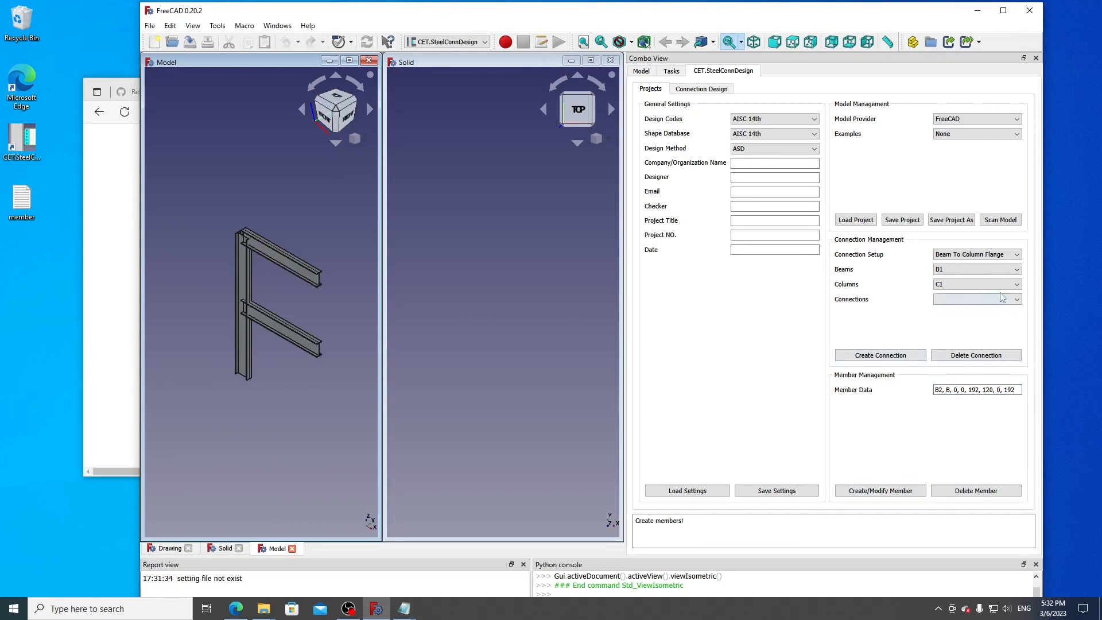
# Create a Beam To Column Web connection between beam B1 and column C1.
pyautogui.click(971, 270)
pyautogui.click(959, 281)
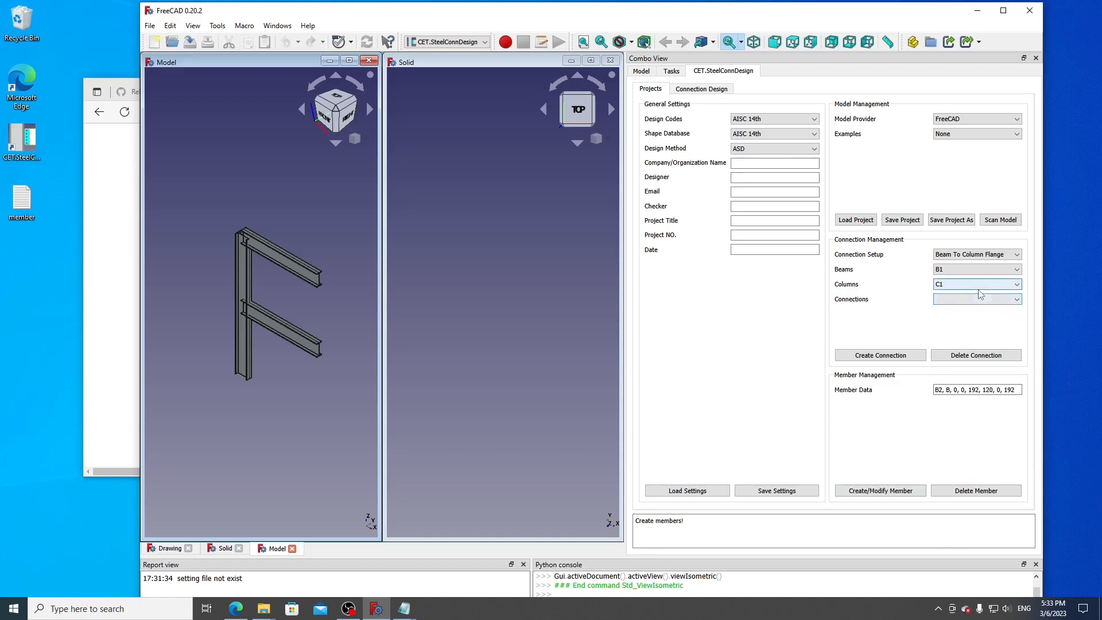
pyautogui.click(273, 326)
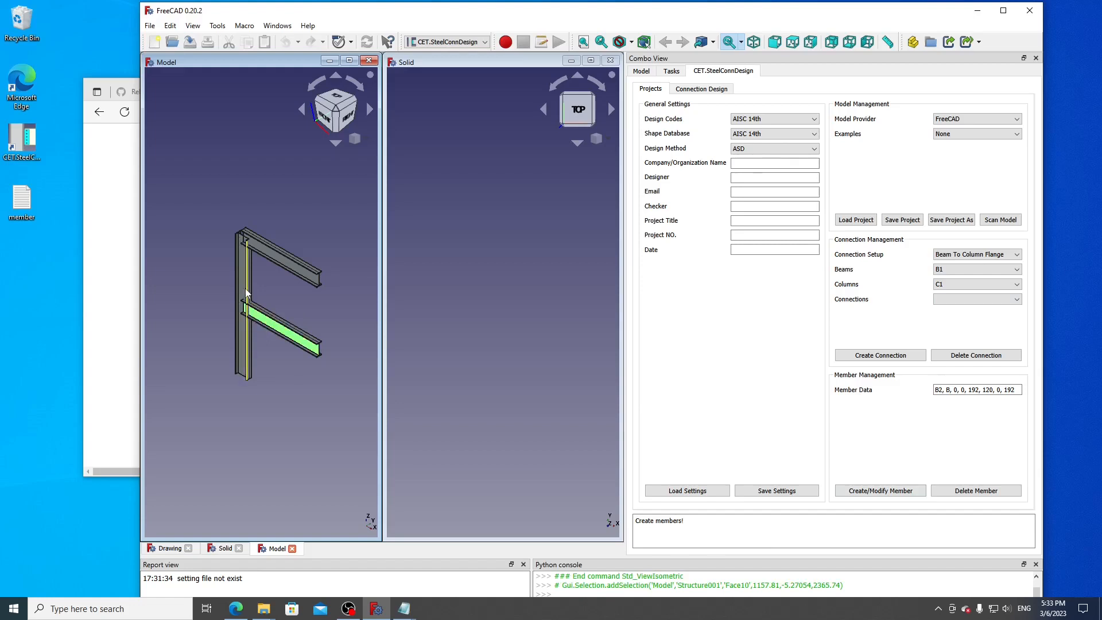
pyautogui.click(973, 260)
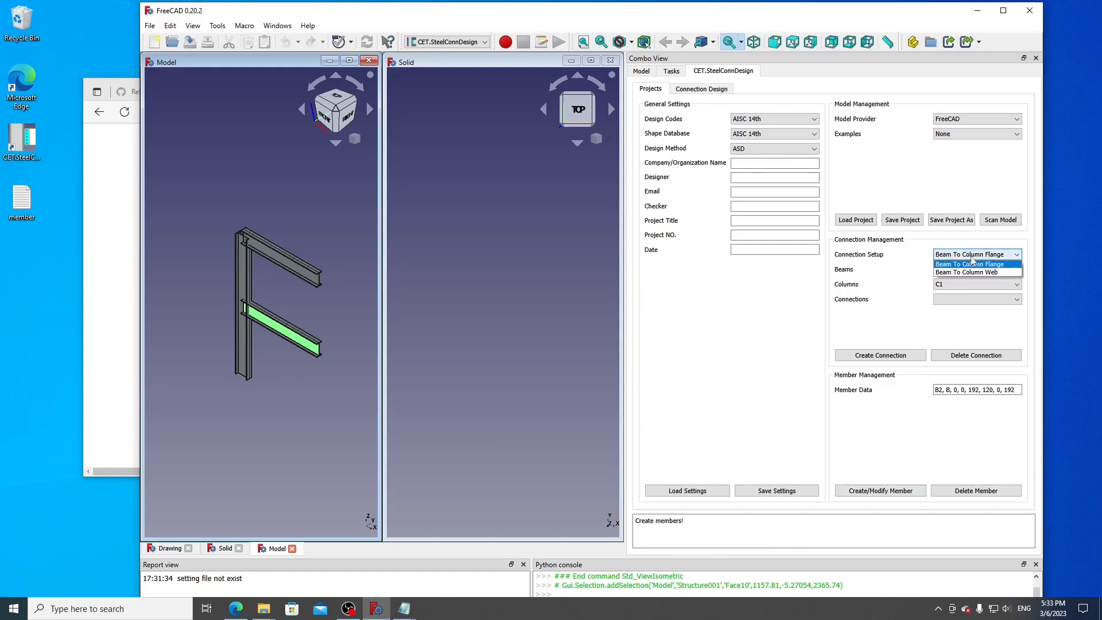
pyautogui.click(977, 274)
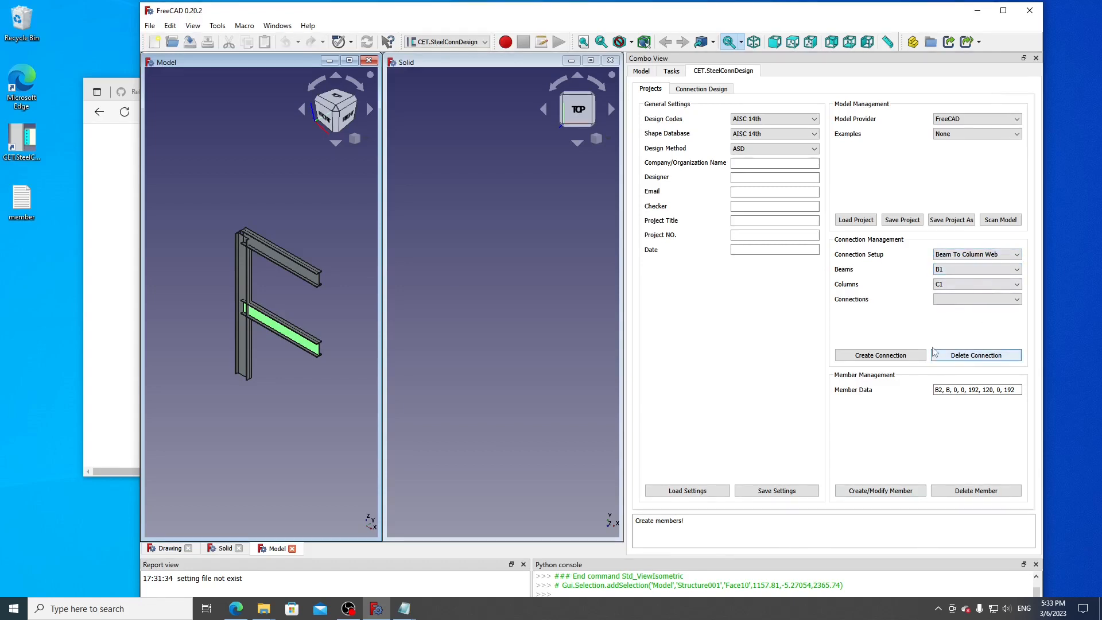
pyautogui.click(885, 356)
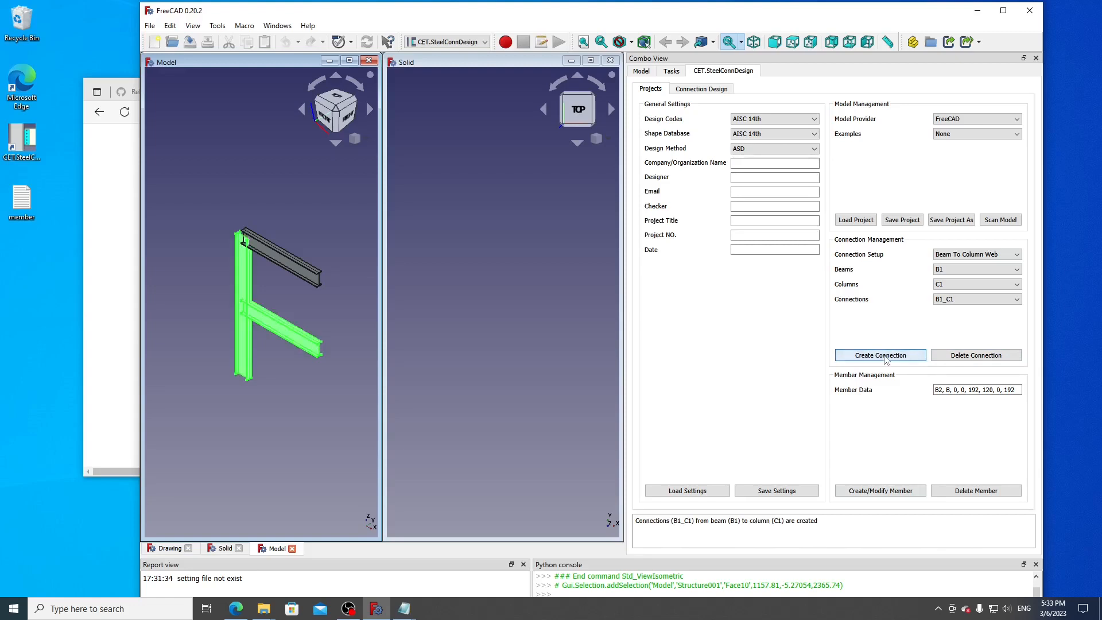
# Create a second Beam To Column Web connection between beam B2 and column C1.
pyautogui.click(974, 301)
pyautogui.click(973, 300)
pyautogui.click(964, 271)
pyautogui.click(971, 288)
pyautogui.click(899, 358)
pyautogui.click(530, 332)
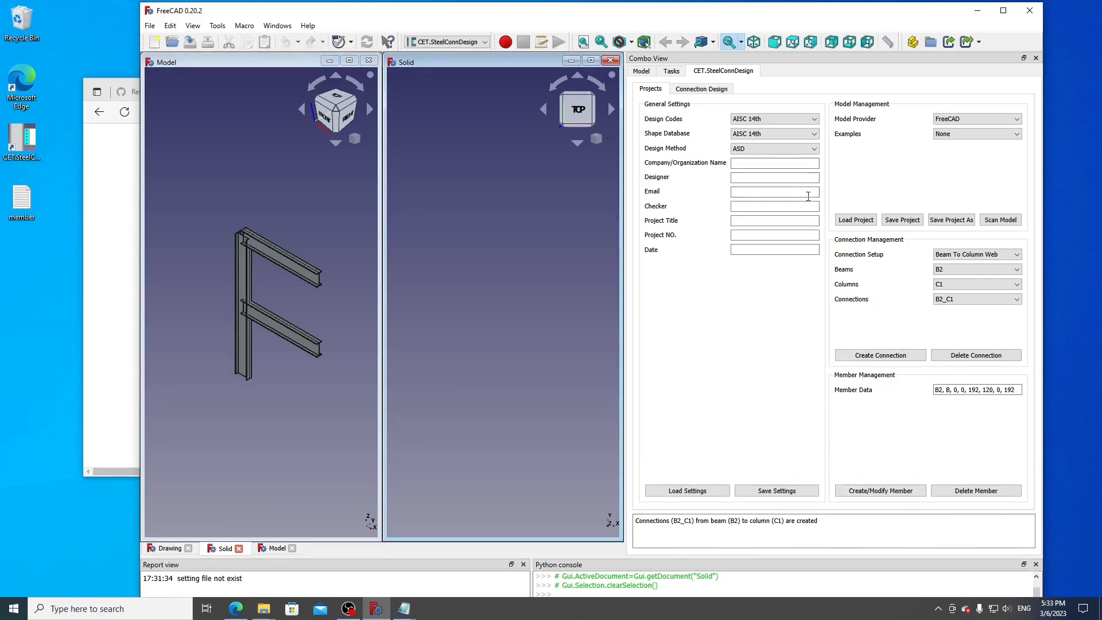
# In the connection design for B2_C1, give beam B2 grade A992 and section size W18X55.
pyautogui.click(702, 91)
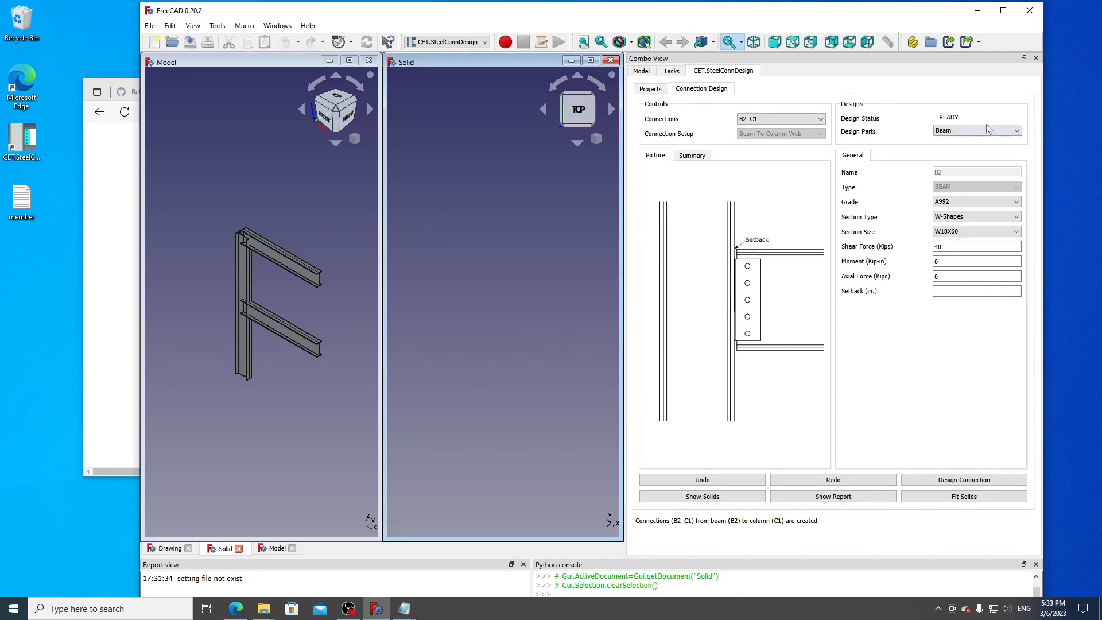
pyautogui.click(985, 202)
pyautogui.click(984, 209)
pyautogui.click(992, 231)
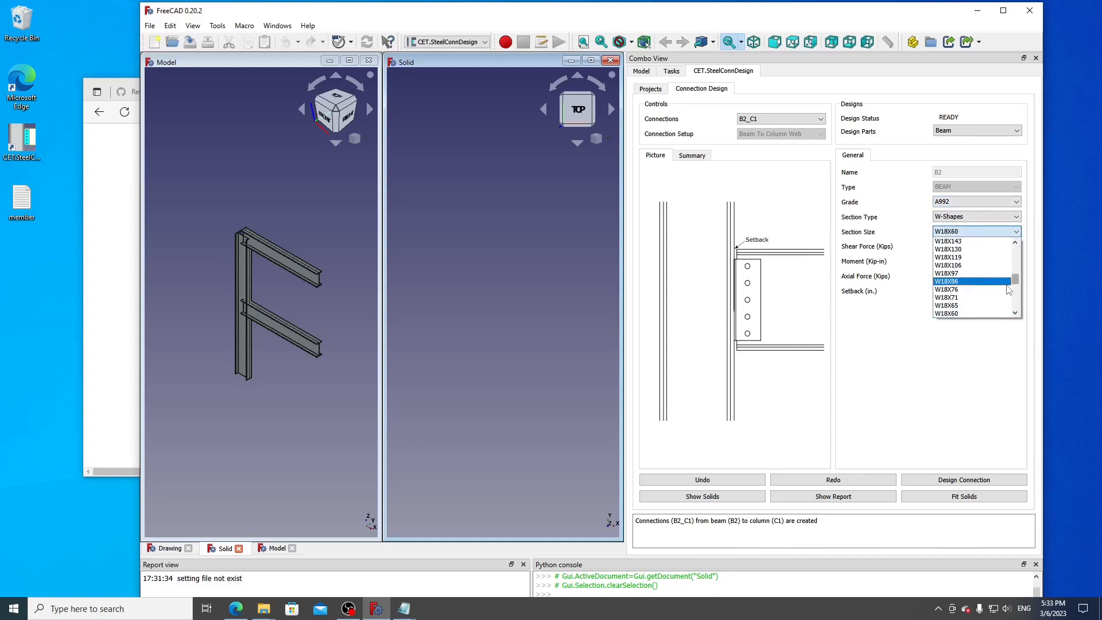
pyautogui.scroll(-1, 1003, 318)
pyautogui.click(999, 315)
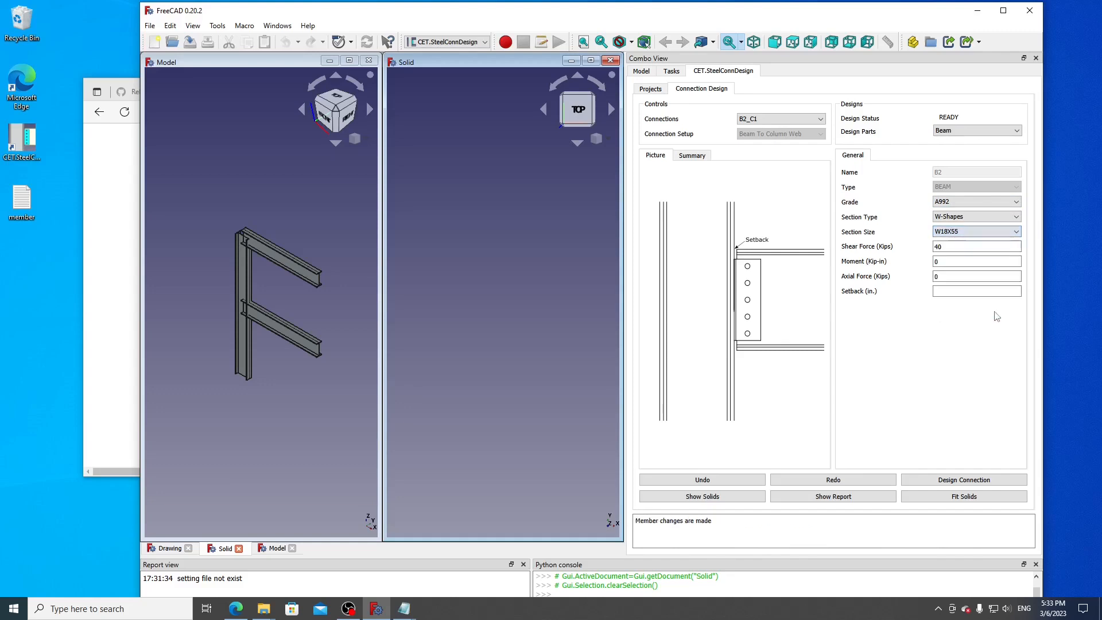
# In the design of connection B2_C1, give column C1 the section size W16X89 and a rotation of 90 degrees.
pyautogui.click(957, 132)
pyautogui.click(964, 148)
pyautogui.click(976, 201)
pyautogui.click(970, 209)
pyautogui.click(994, 235)
pyautogui.moveTo(1015, 278); pyautogui.dragTo(1016, 283)
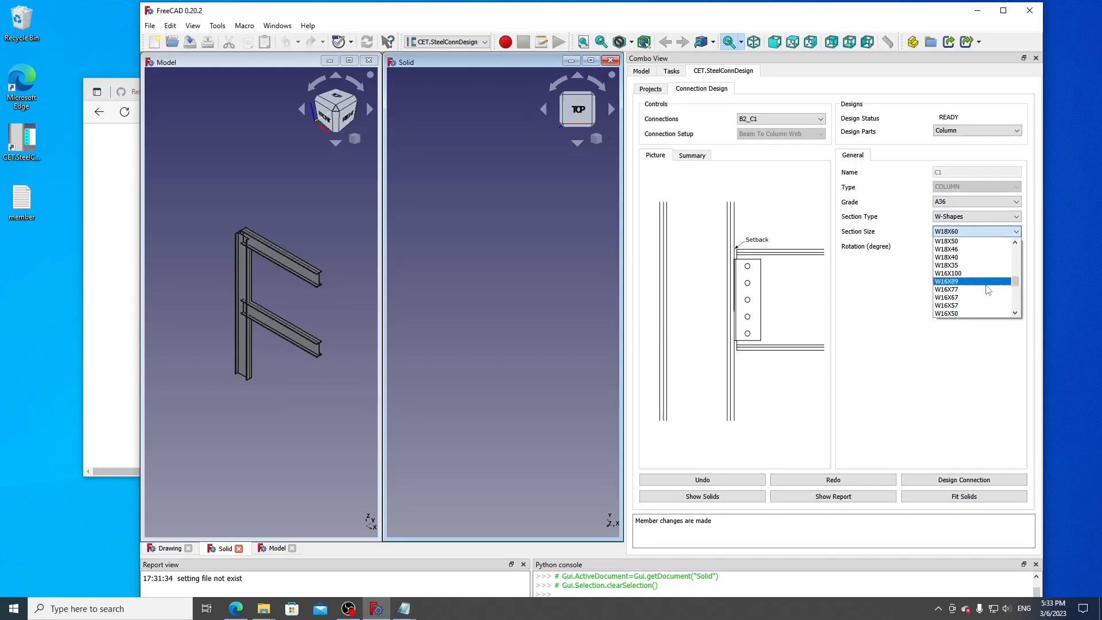
pyautogui.click(987, 290)
pyautogui.press('Tab')
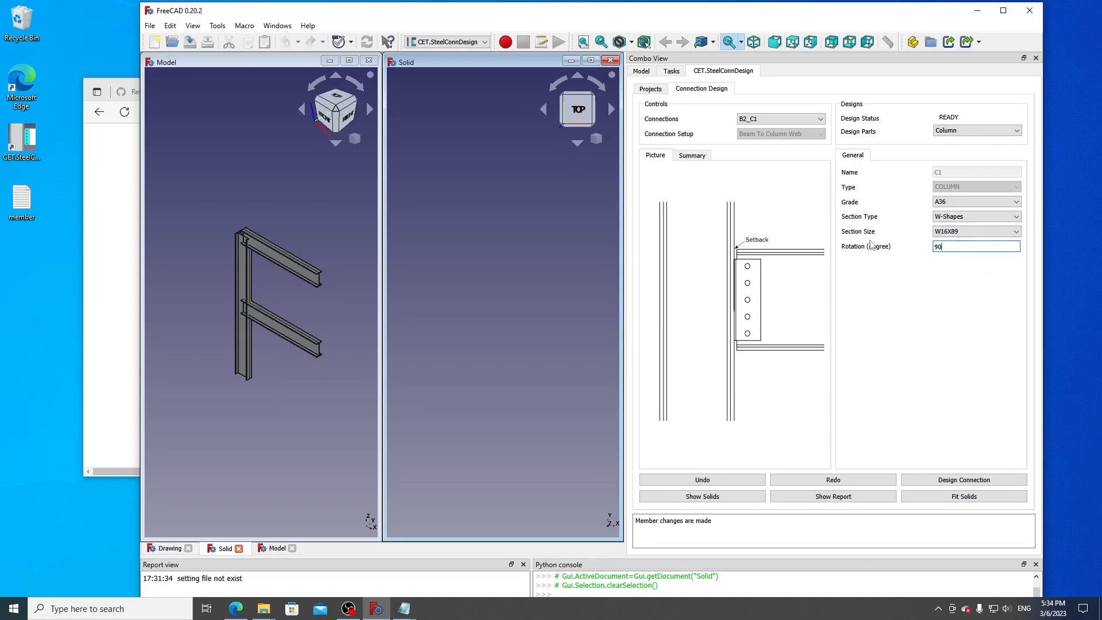
# Design connection B2_C1 and fit its solids in the solid view.
pyautogui.click(964, 480)
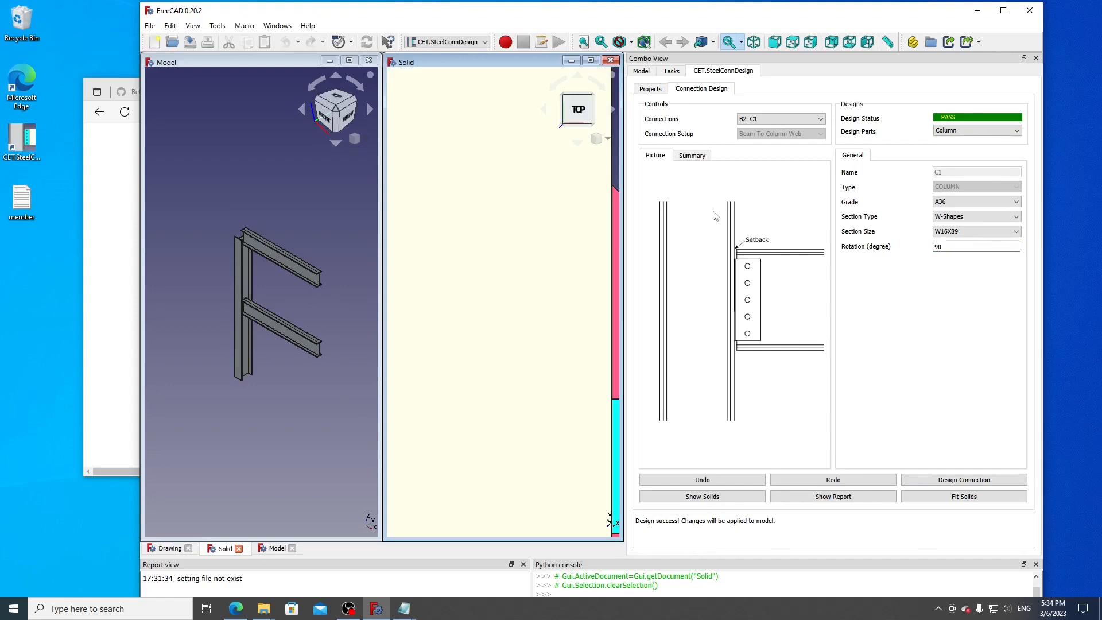
pyautogui.click(964, 498)
pyautogui.scroll(5, 496, 256)
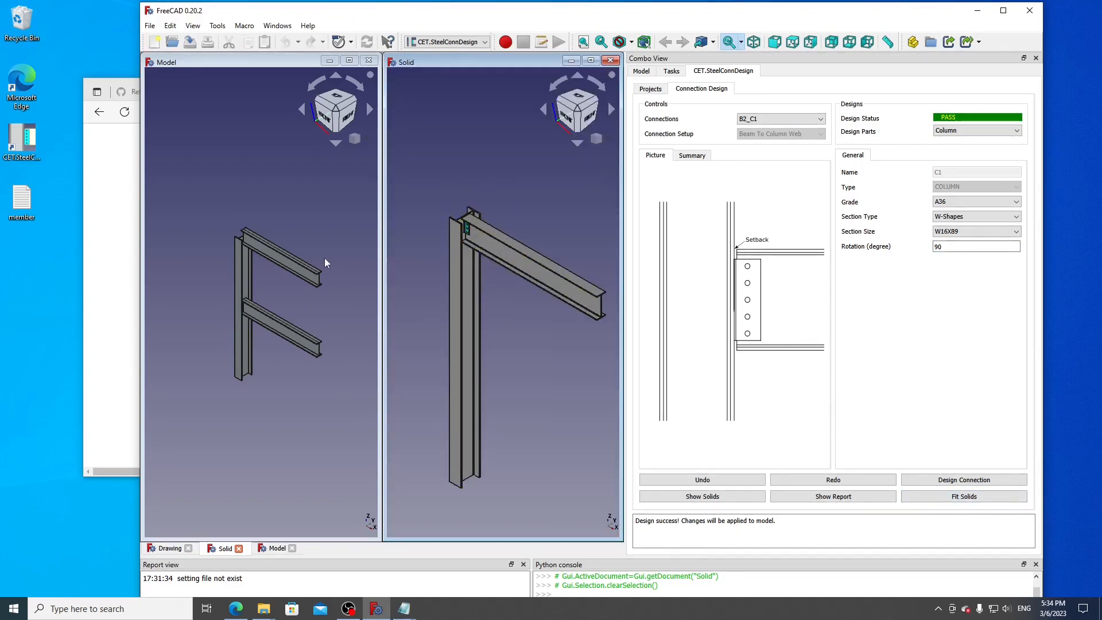
# Switch to connection B1_C1 and run its connection design.
pyautogui.click(790, 122)
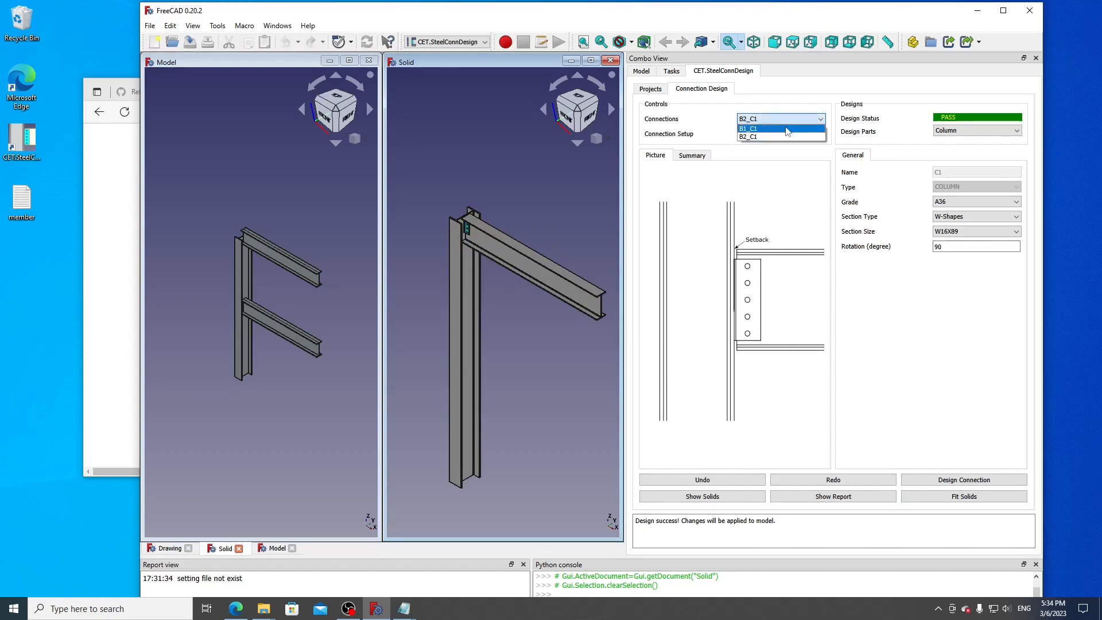
pyautogui.click(785, 127)
pyautogui.click(527, 450)
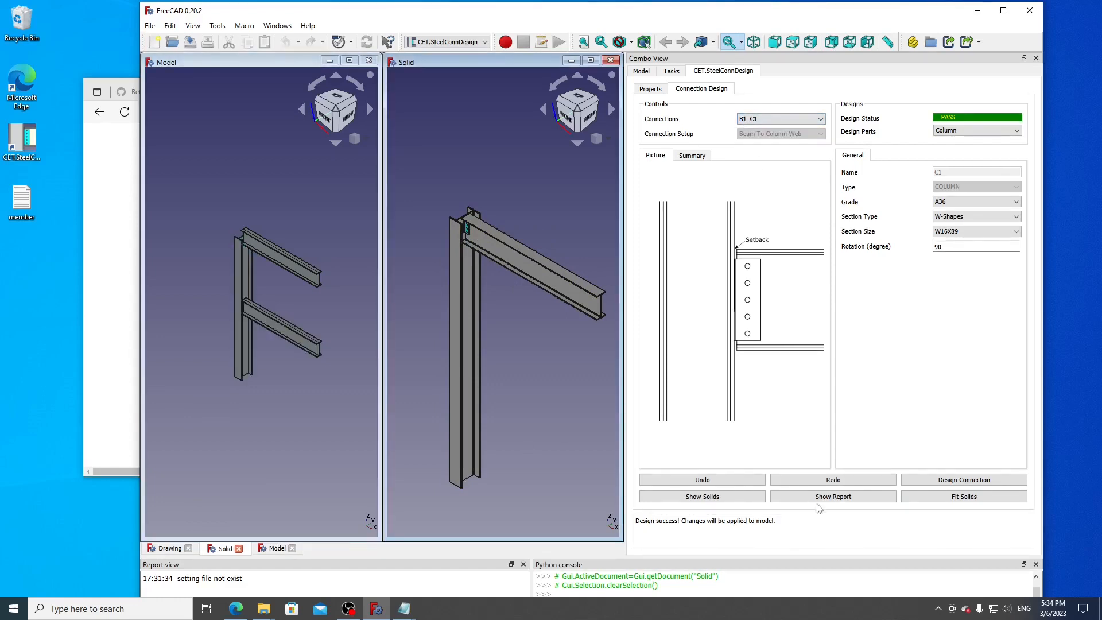
pyautogui.click(981, 484)
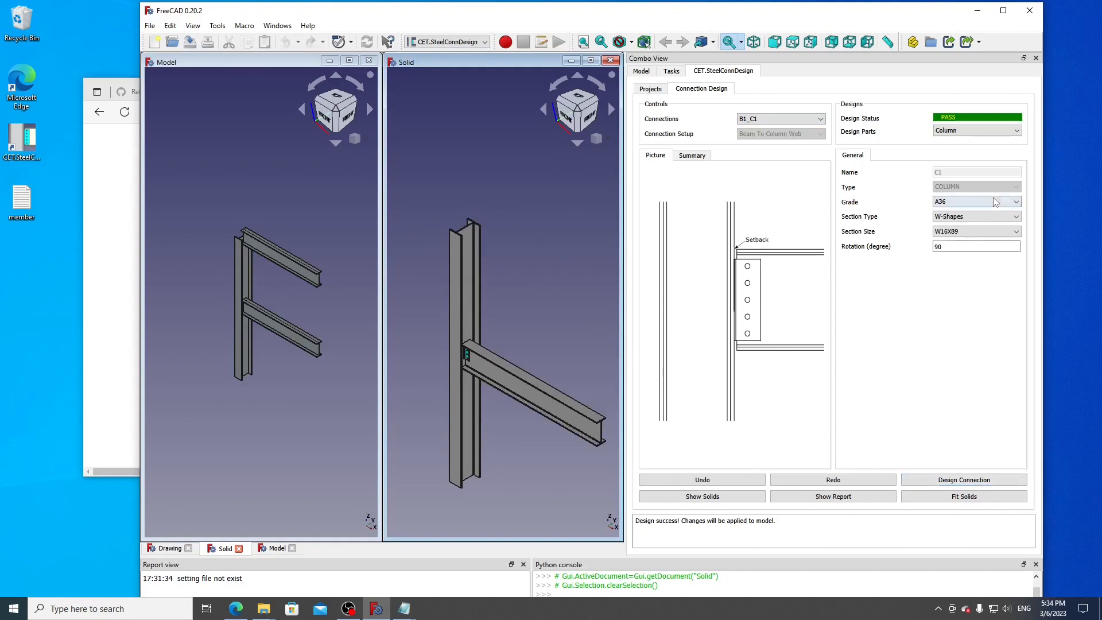
# Change the grade of column C1 to A992 and redesign connection B1_C1.
pyautogui.click(976, 204)
pyautogui.click(975, 205)
pyautogui.click(974, 206)
pyautogui.click(972, 228)
pyautogui.click(962, 482)
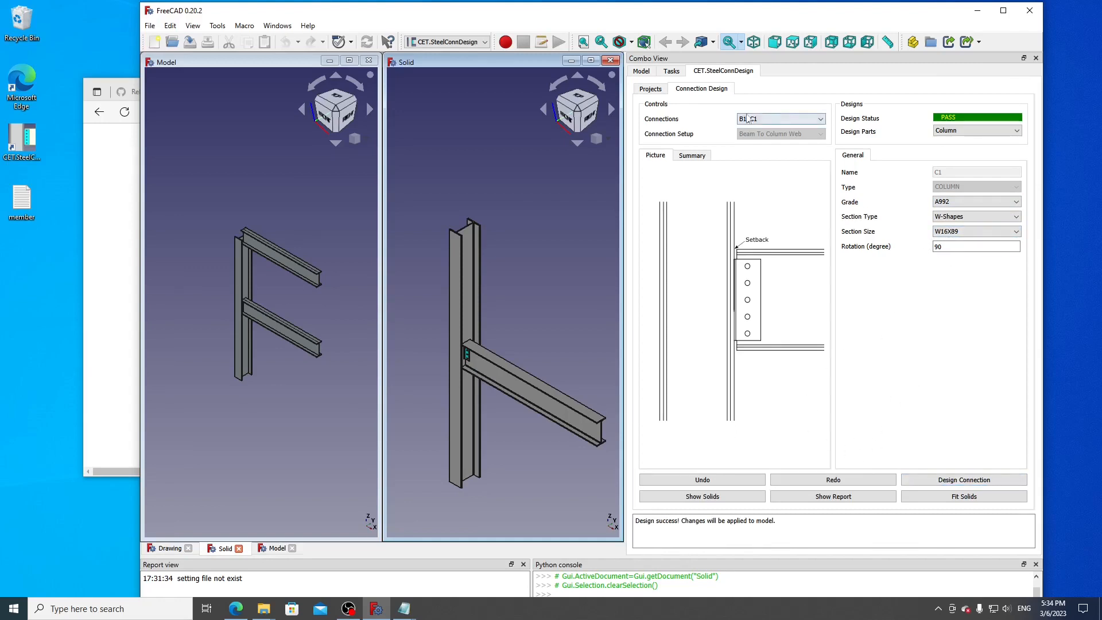
# Save the project on the Desktop as a binary project file named project0306.
pyautogui.click(652, 89)
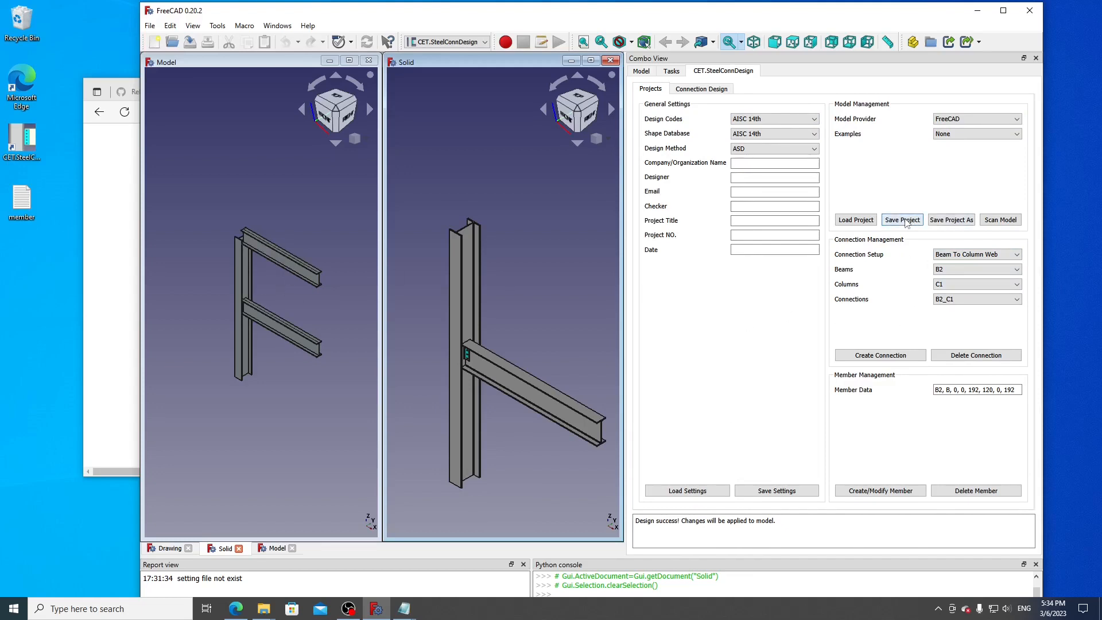
pyautogui.click(950, 221)
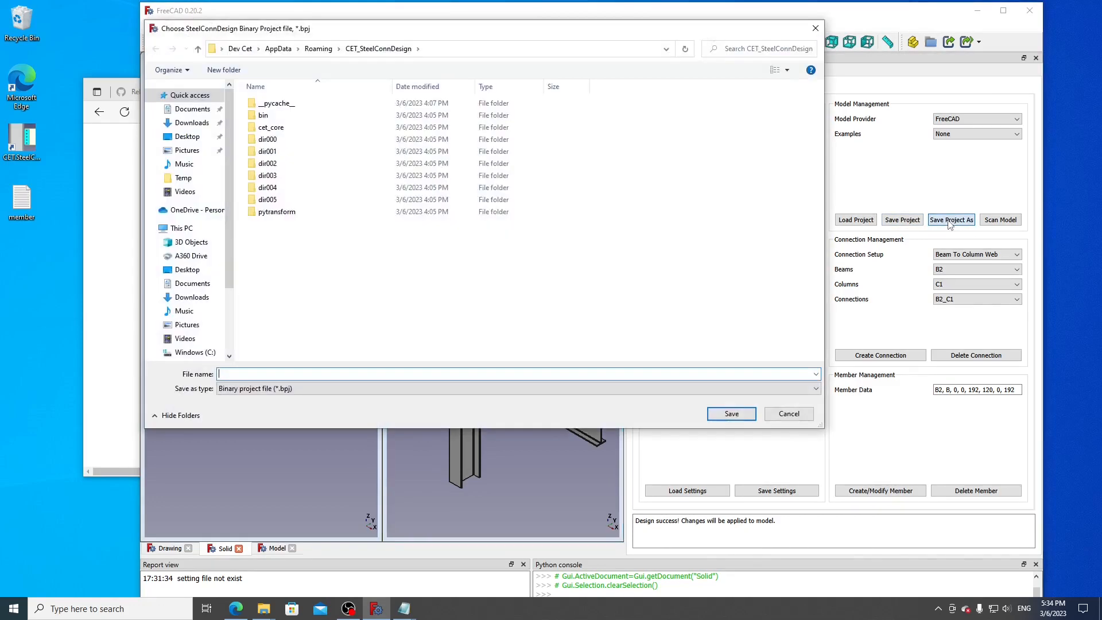
pyautogui.click(196, 138)
pyautogui.click(287, 374)
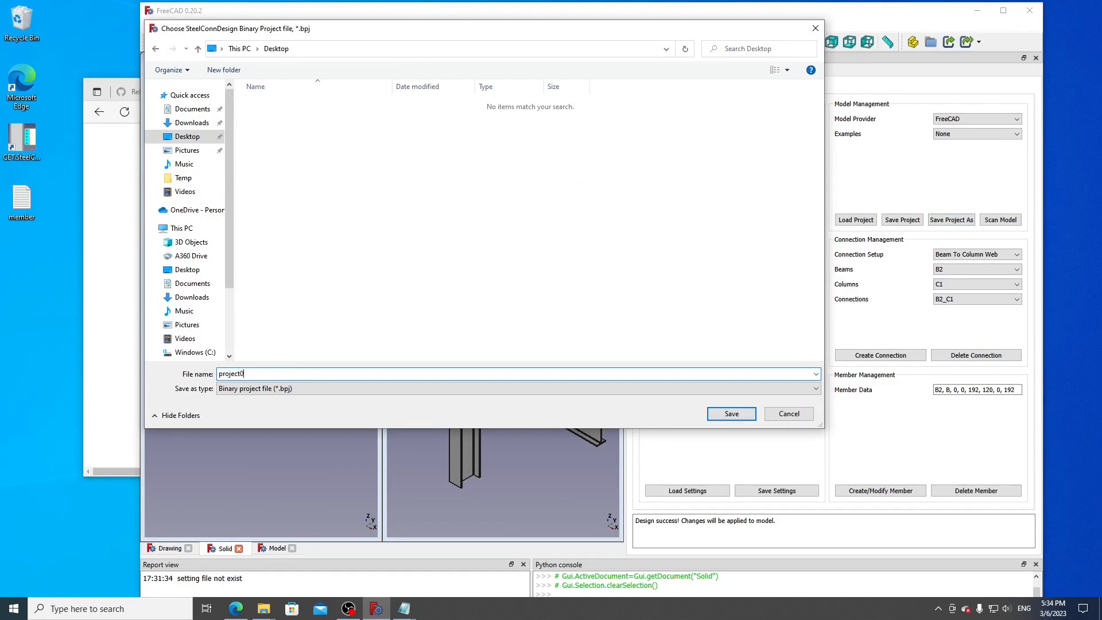
pyautogui.click(732, 414)
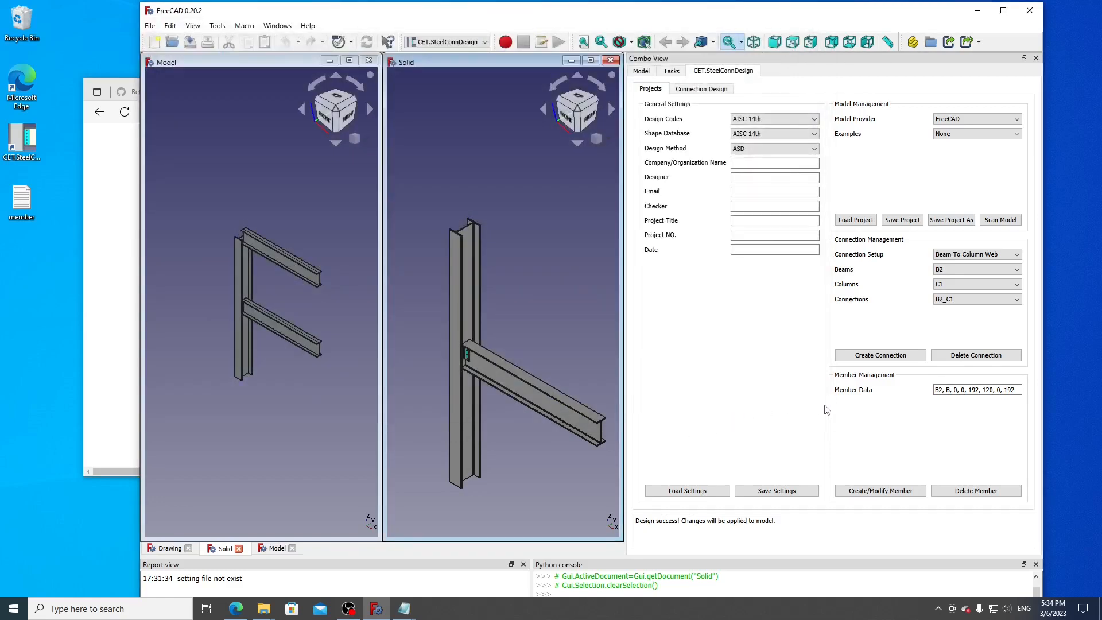
# Close FreeCAD and relaunch it from its bin folder in File Explorer.
pyautogui.click(1032, 10)
pyautogui.click(649, 342)
pyautogui.click(648, 342)
pyautogui.click(746, 223)
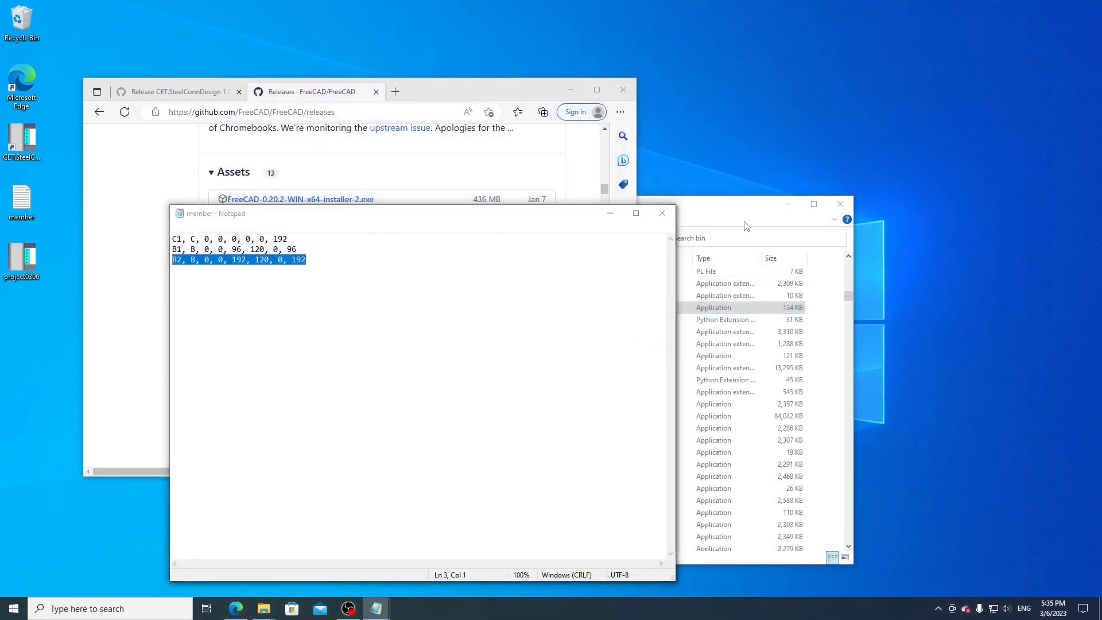
pyautogui.doubleClick(561, 312)
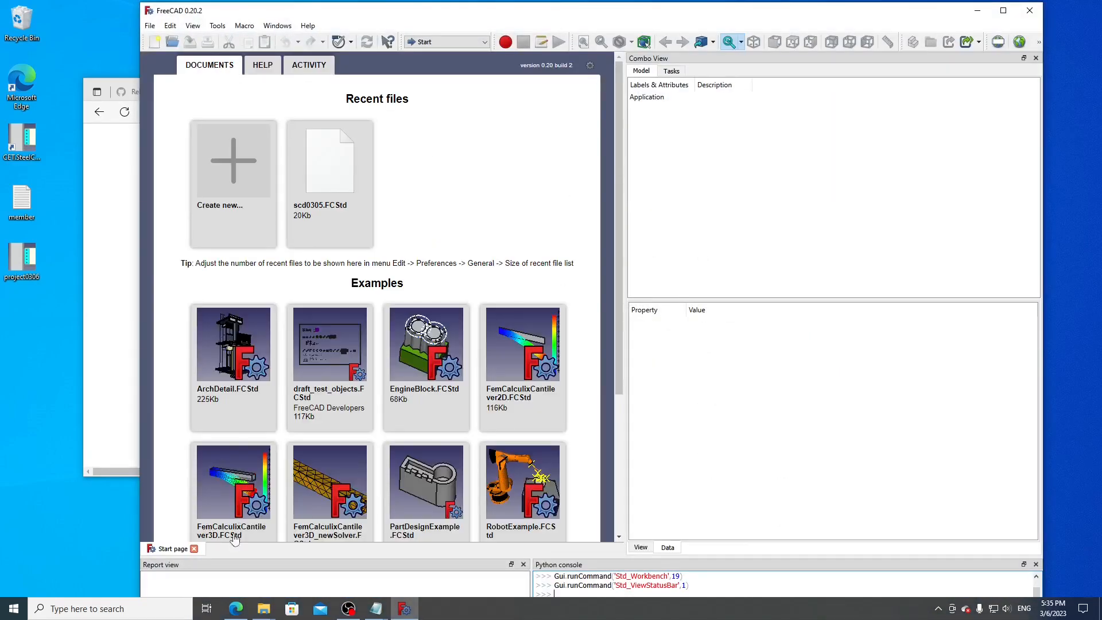
# Close the start page and activate the CET.SteelConnDesign workbench.
pyautogui.click(196, 549)
pyautogui.click(438, 51)
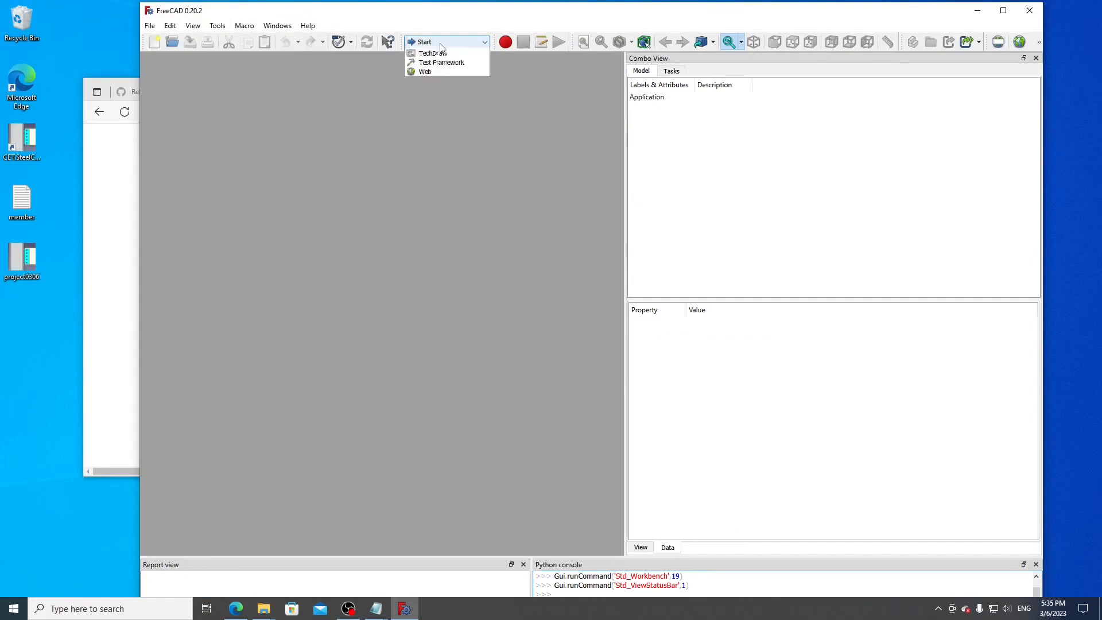
pyautogui.click(451, 62)
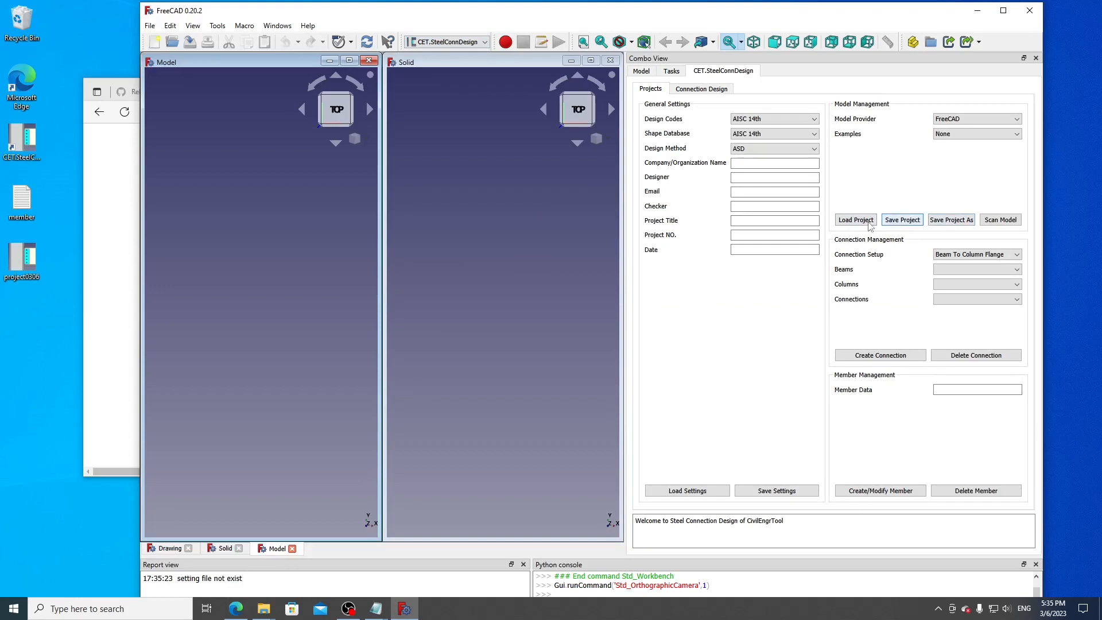
# Load the saved project0306 project from the Desktop.
pyautogui.click(868, 222)
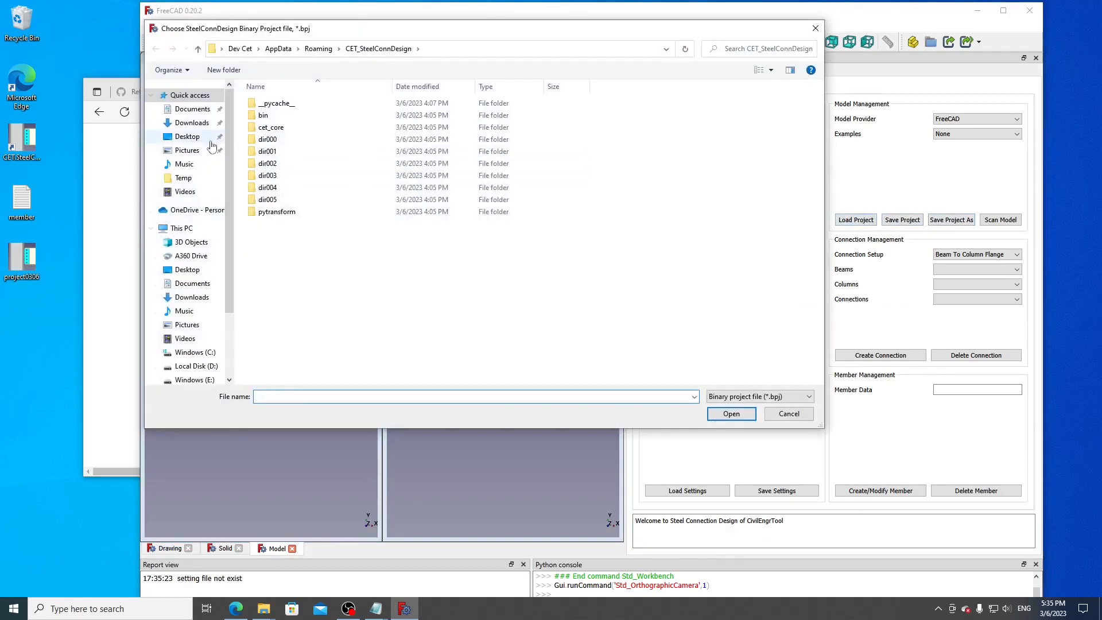
pyautogui.click(193, 138)
pyautogui.click(270, 104)
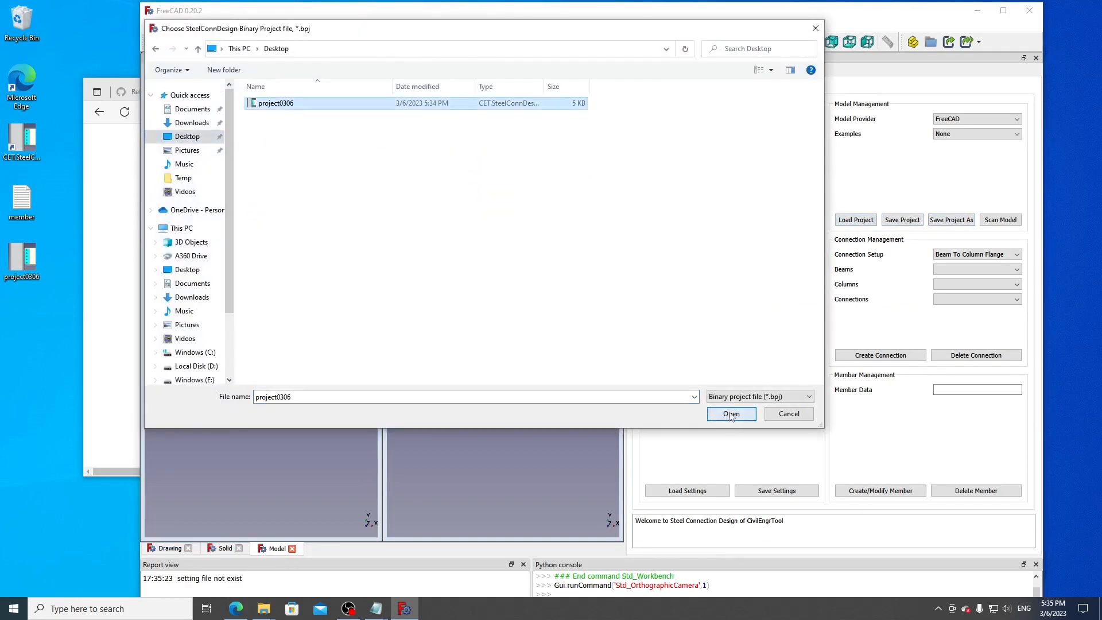
pyautogui.click(732, 414)
pyautogui.click(353, 350)
pyautogui.scroll(3, 287, 321)
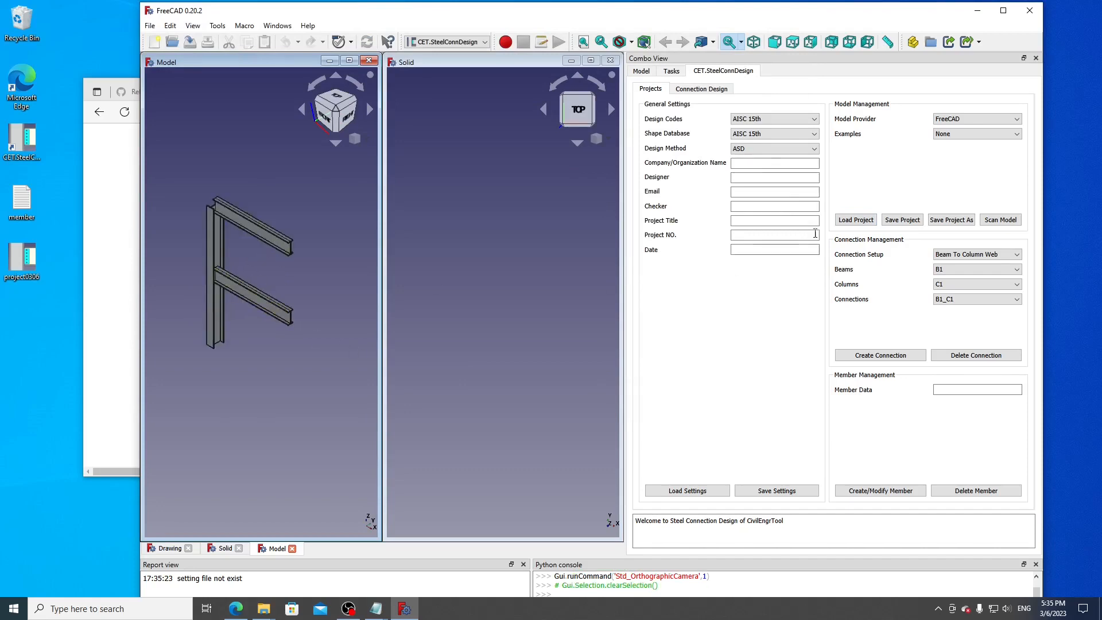
# Check the column part of connection B1_C1, run its connection design and fit its solids in the view.
pyautogui.click(703, 90)
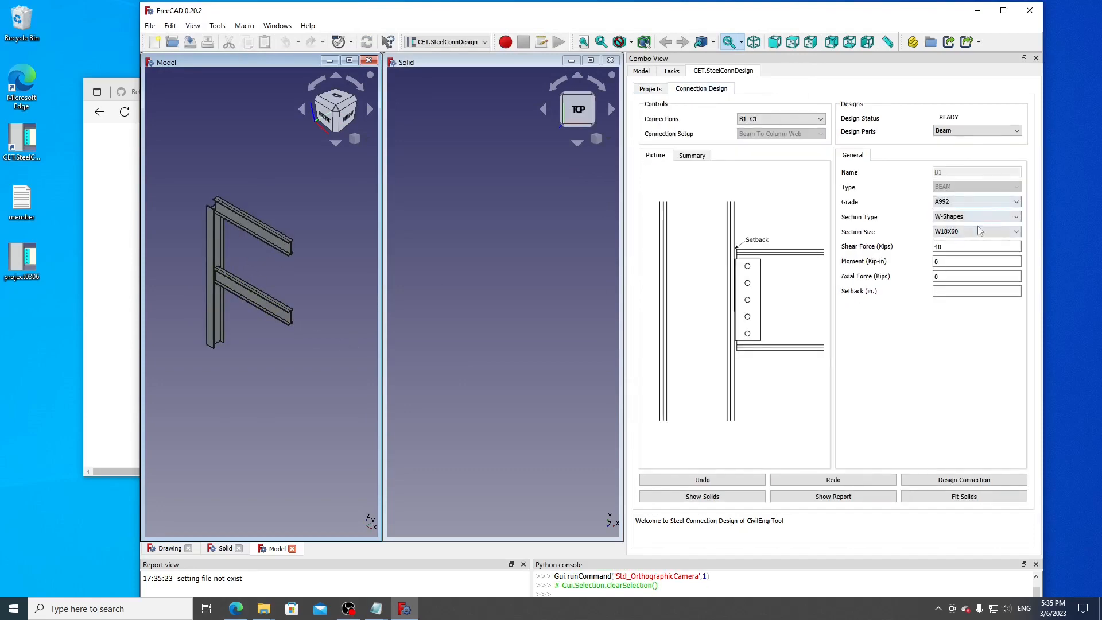
pyautogui.click(953, 131)
pyautogui.click(962, 148)
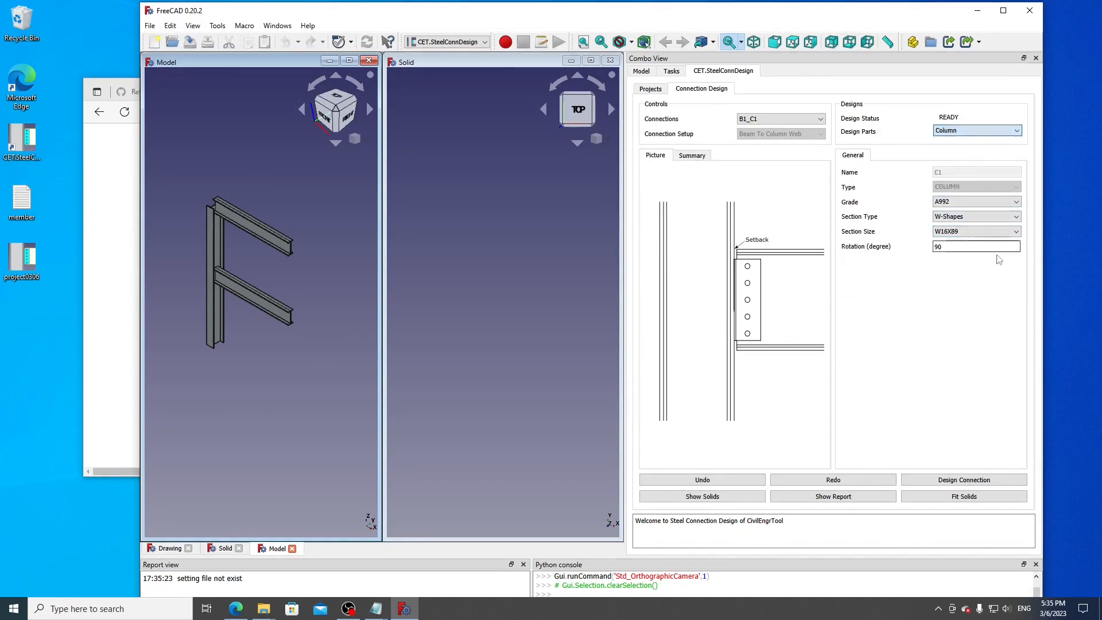
pyautogui.click(962, 482)
pyautogui.click(948, 498)
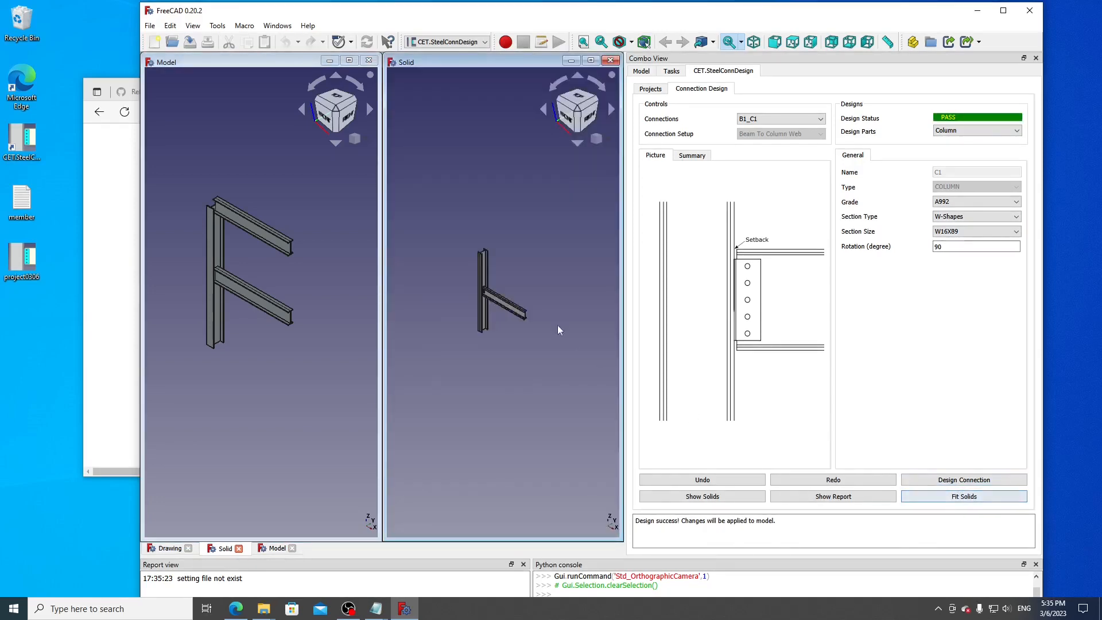
# Switch to connection B2_C1 in the loaded project and run its connection design.
pyautogui.click(766, 120)
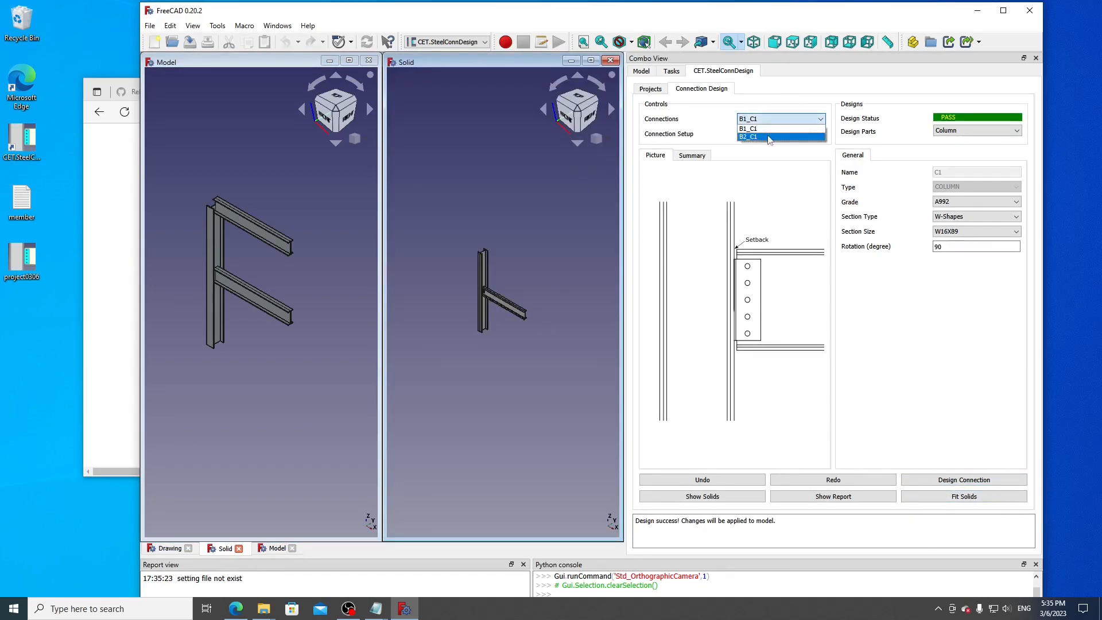
pyautogui.click(768, 134)
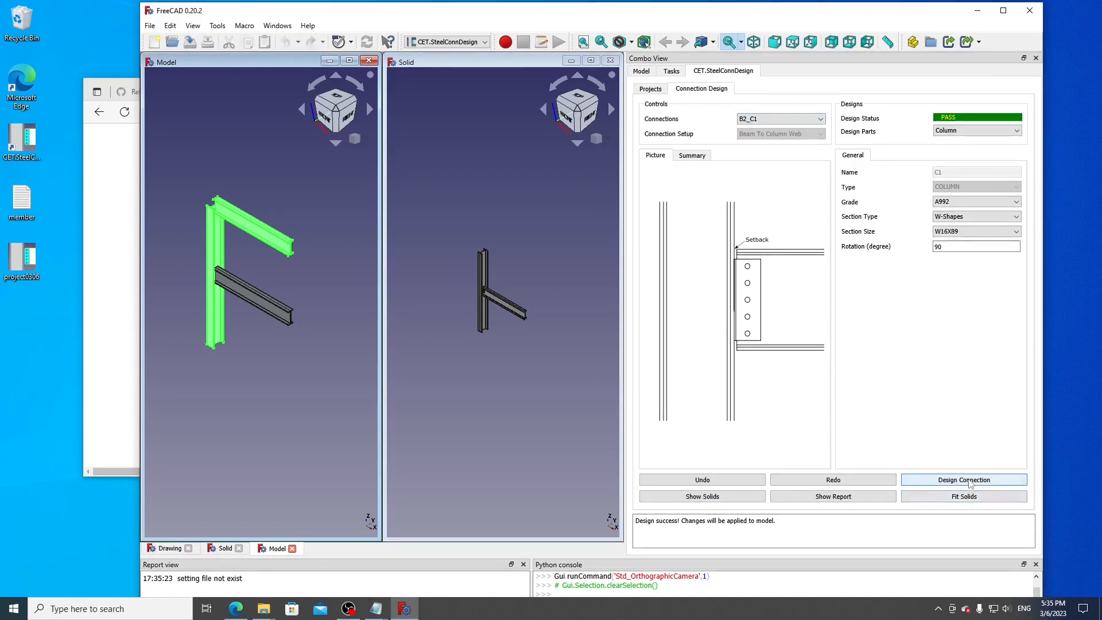
pyautogui.click(969, 481)
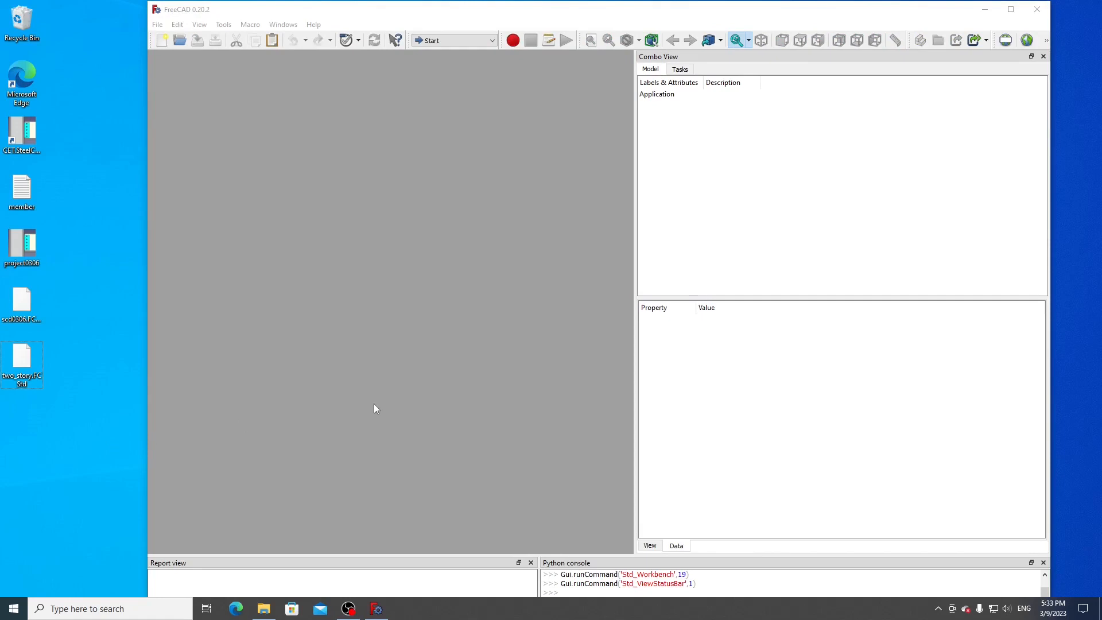
pyautogui.click(463, 41)
pyautogui.click(461, 42)
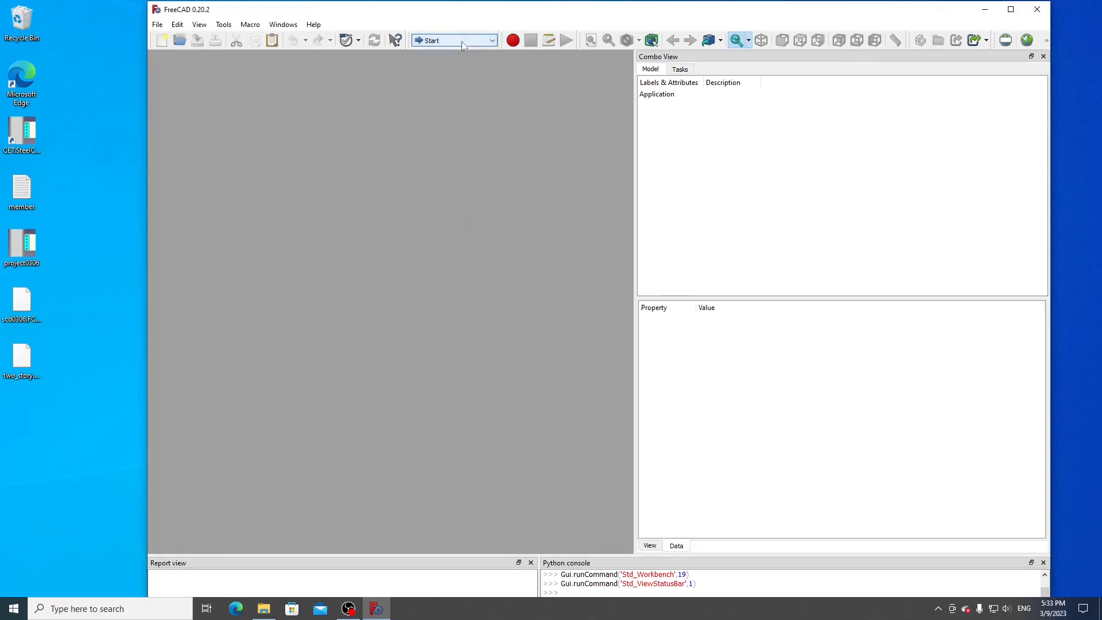
pyautogui.click(157, 25)
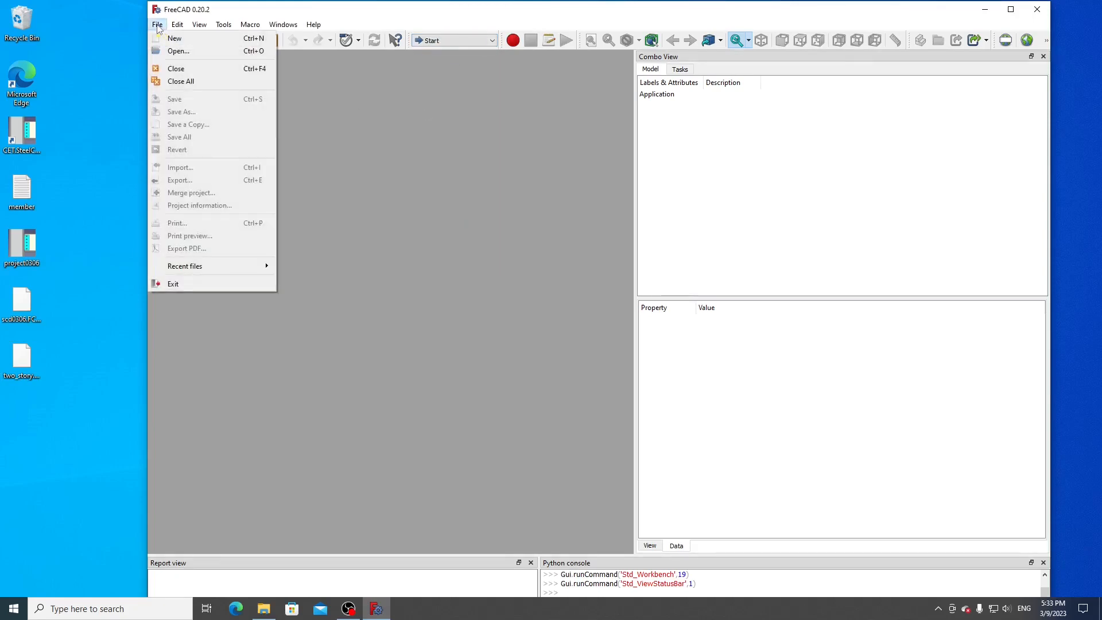
pyautogui.moveTo(258, 265)
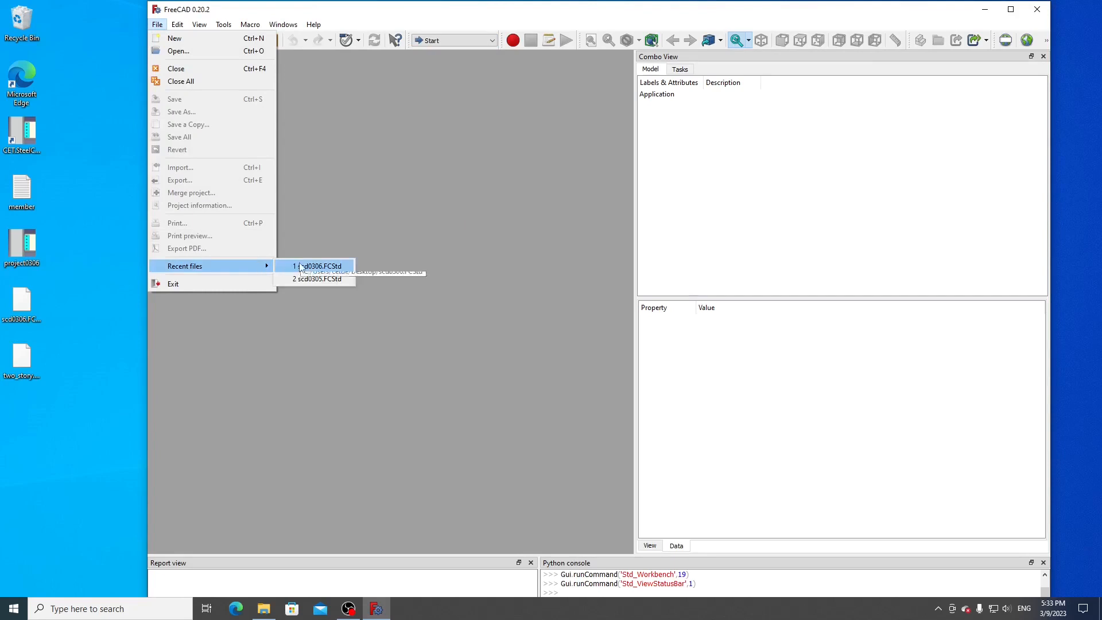
pyautogui.click(56, 270)
# Open the document two_story.FCStd from the Desktop.
pyautogui.click(157, 25)
pyautogui.click(200, 52)
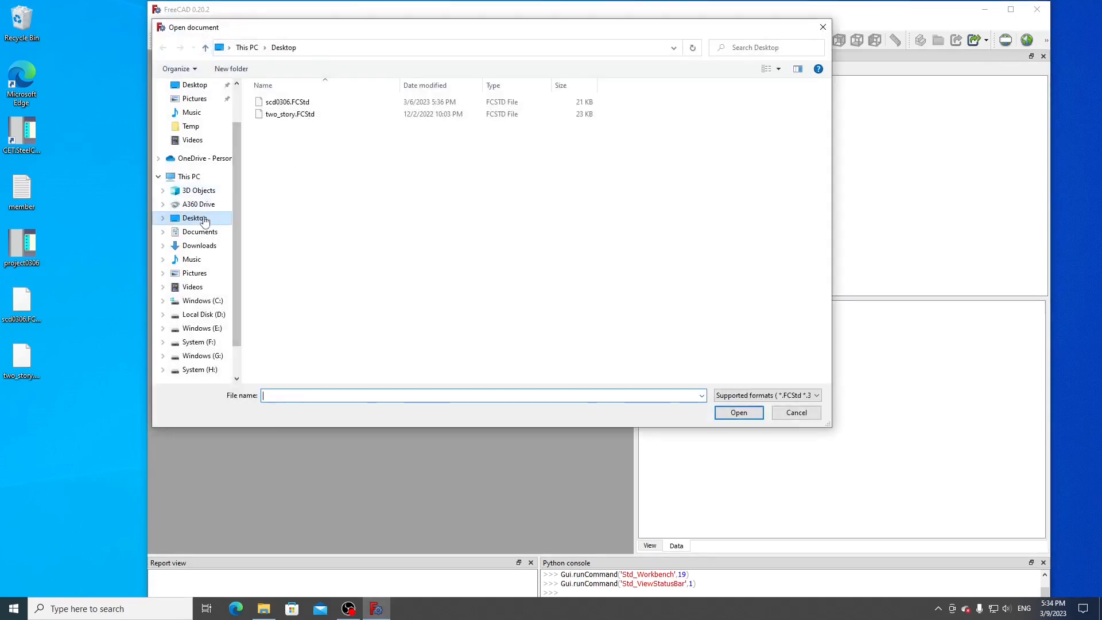
pyautogui.click(285, 115)
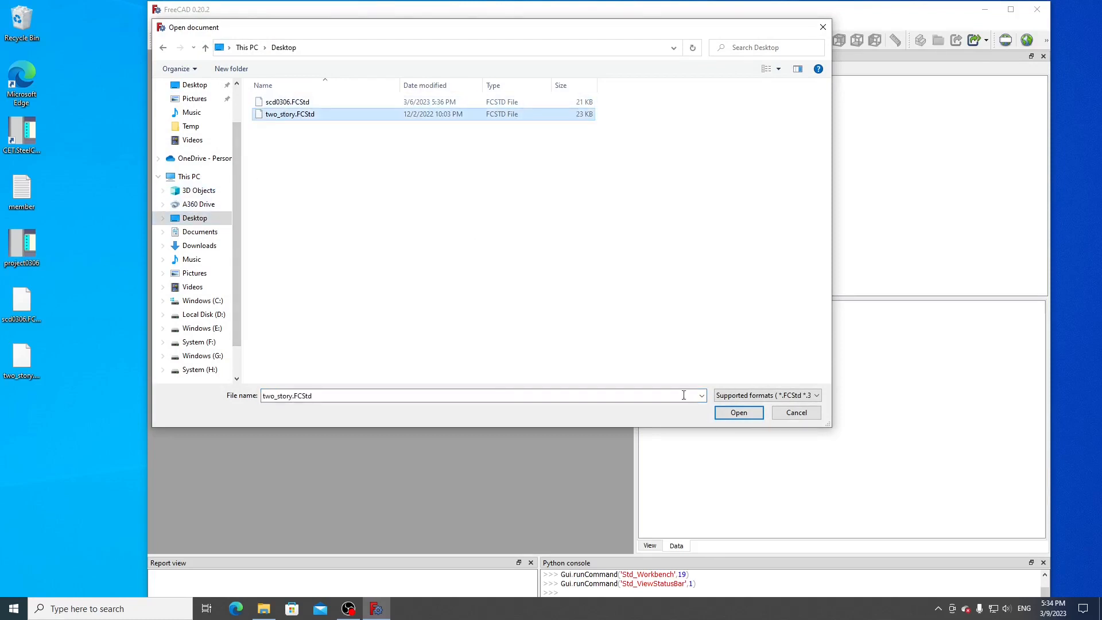
pyautogui.click(741, 416)
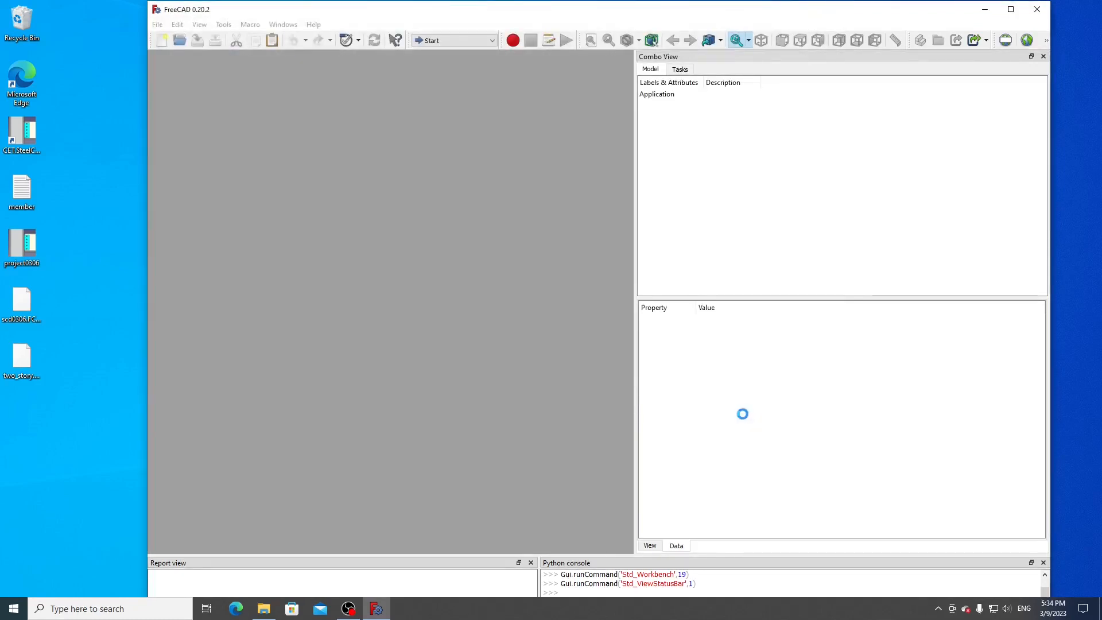
# Look over the two-story frame and switch it to the CET.SteelConnDesign workbench.
pyautogui.scroll(-3, 538, 382)
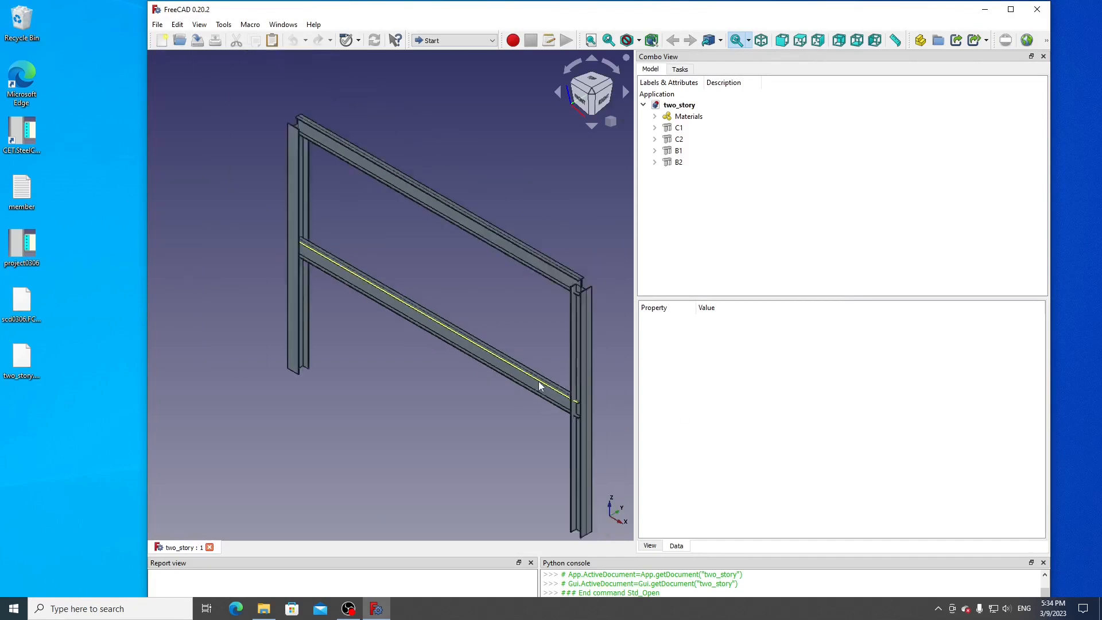
pyautogui.moveTo(457, 309)
pyautogui.mouseDown(button='middle')
pyautogui.moveTo(414, 319)
pyautogui.moveTo(454, 291)
pyautogui.mouseUp(button='middle')
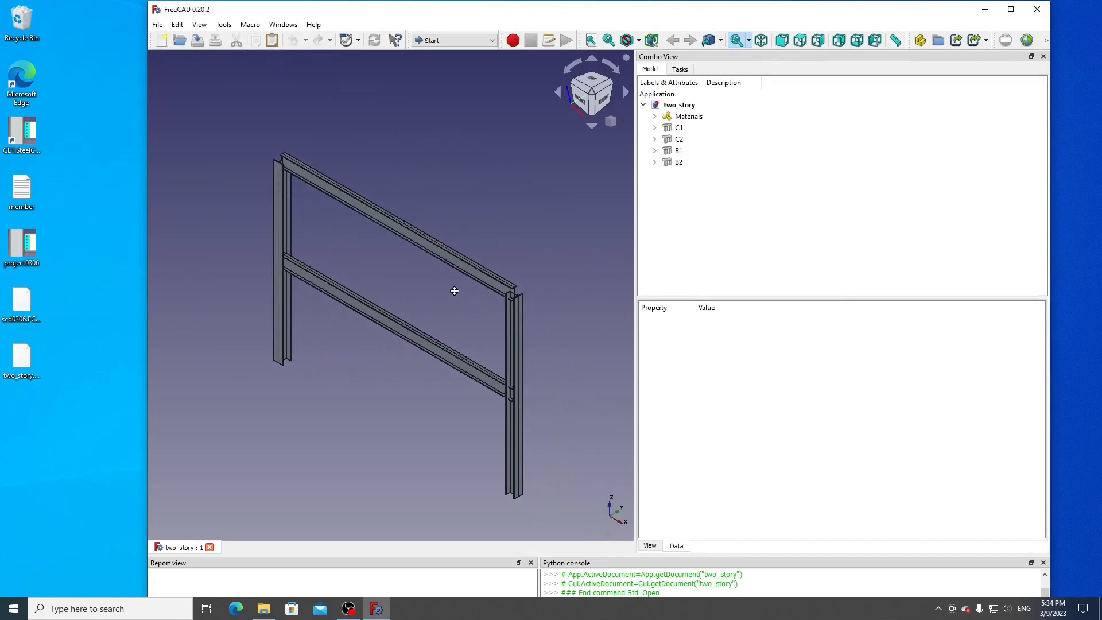
pyautogui.scroll(3, 344, 284)
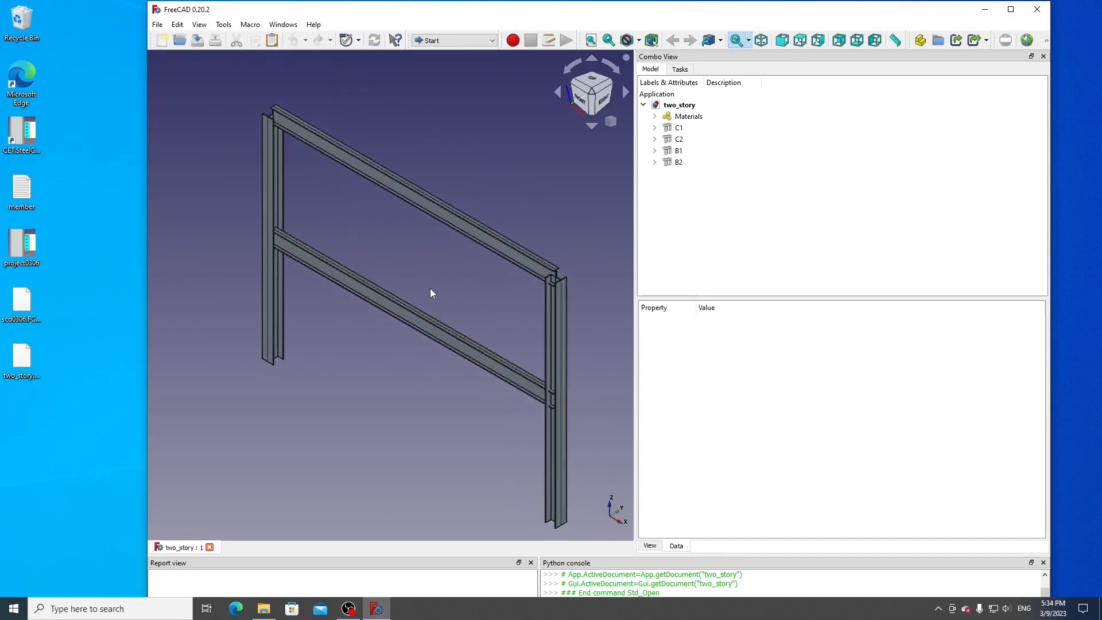
pyautogui.click(459, 40)
pyautogui.click(471, 59)
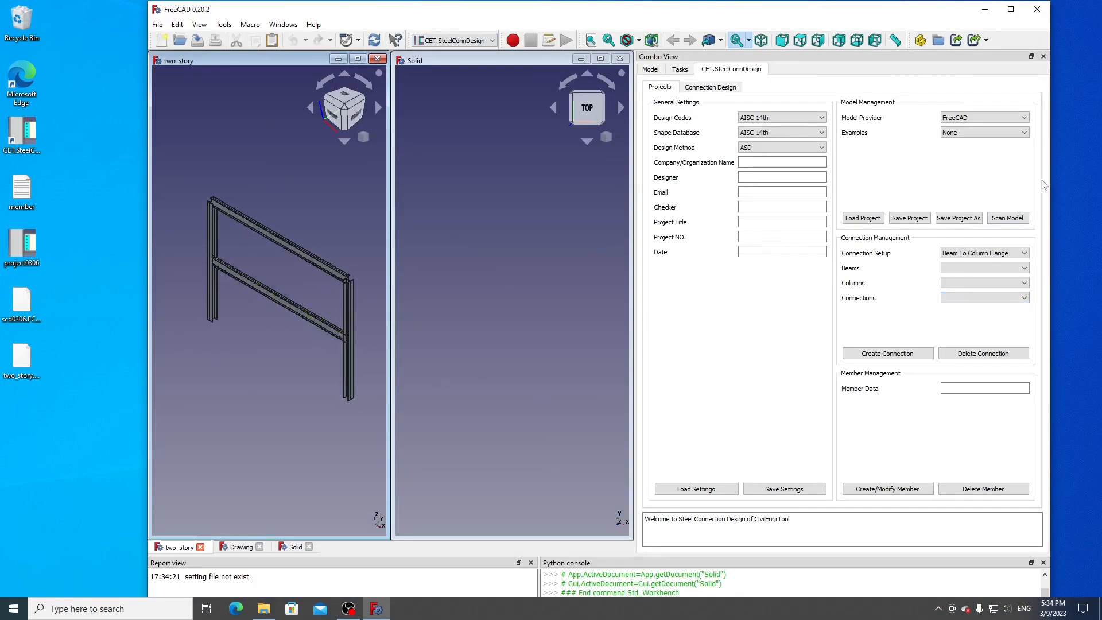
# Keep the example model set to None and scan the two-story frame's members from the FreeCAD model.
pyautogui.click(982, 132)
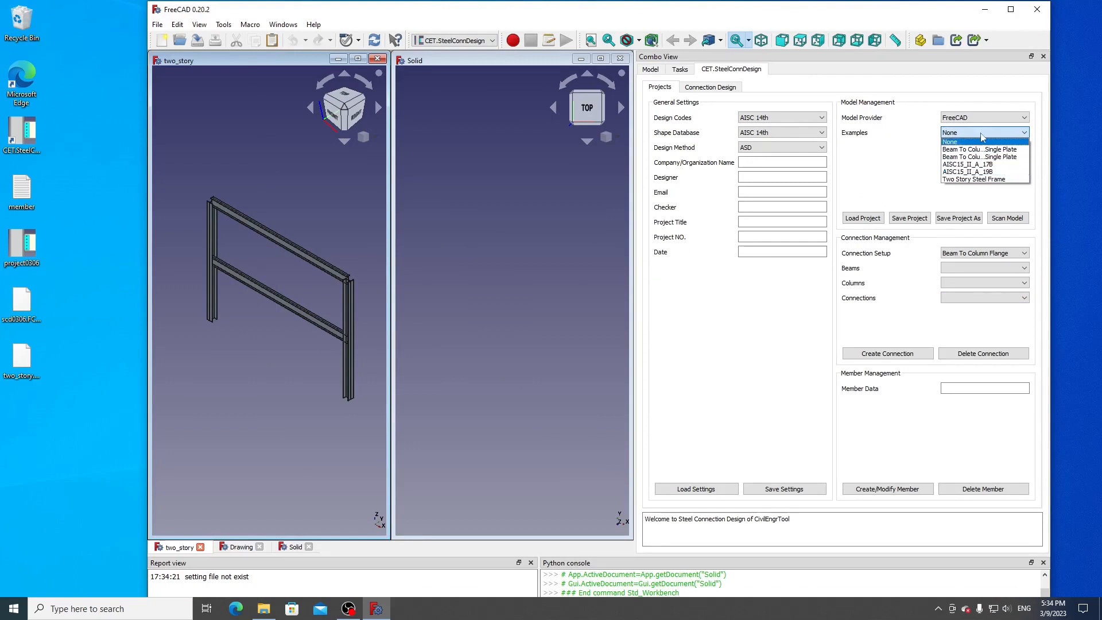
pyautogui.click(982, 137)
pyautogui.click(1015, 219)
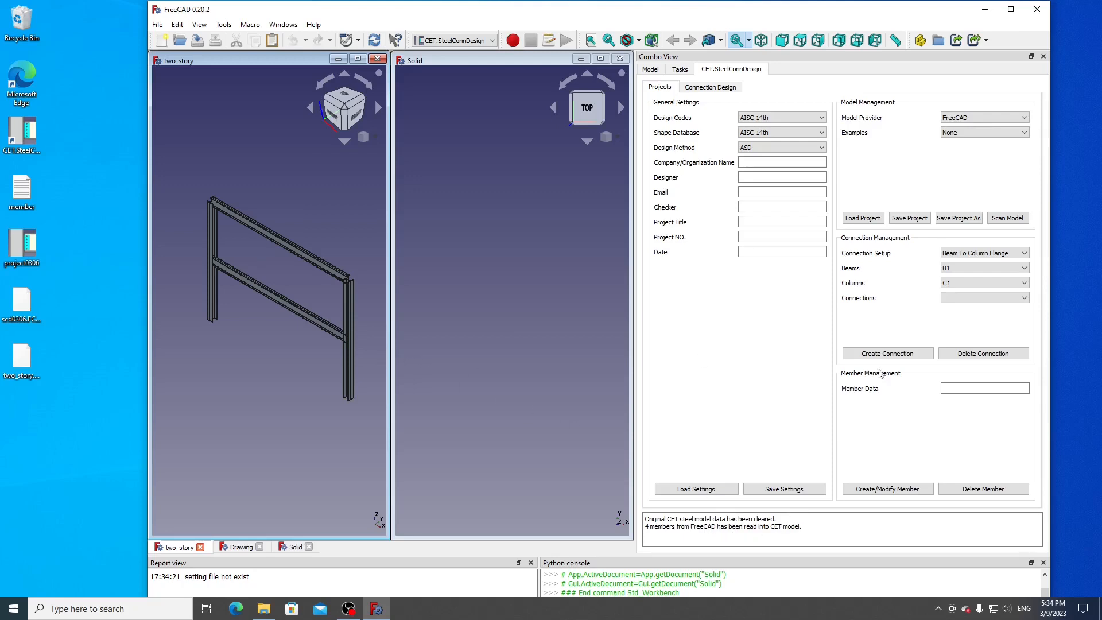
# Create a Beam To Column Web connection between beam B1 and column C1 of the two-story frame.
pyautogui.scroll(2, 253, 287)
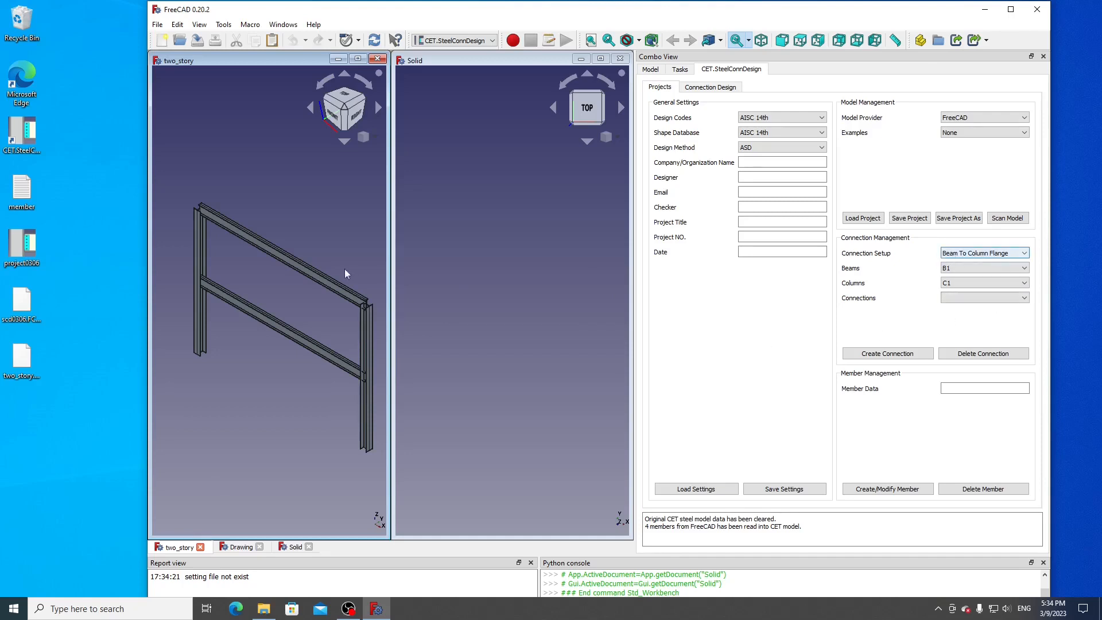
pyautogui.click(202, 246)
pyautogui.click(289, 193)
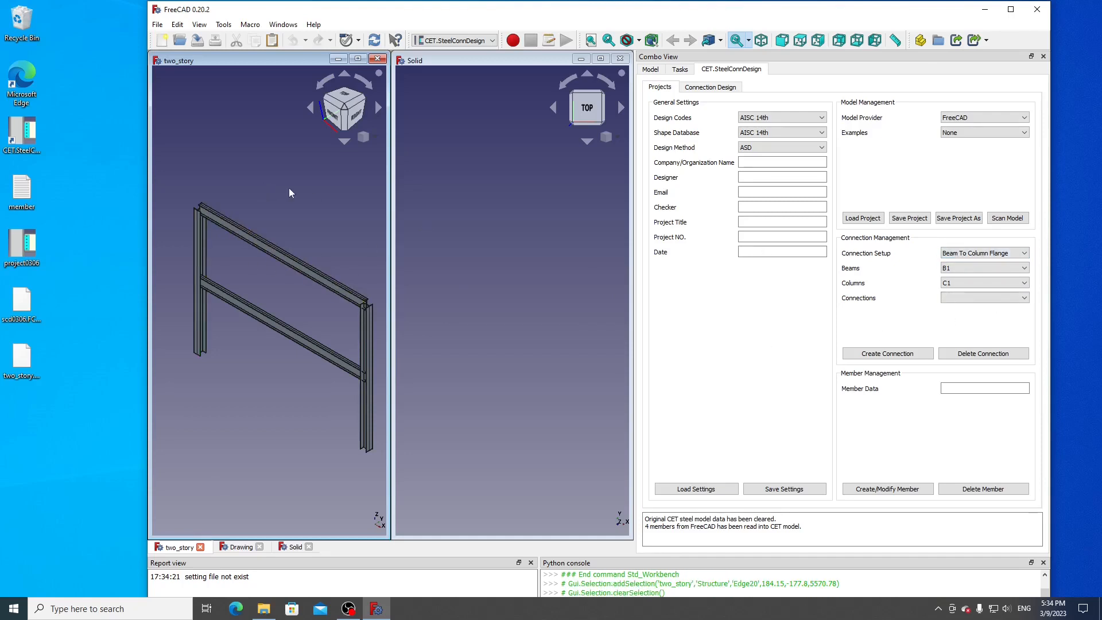
pyautogui.click(983, 253)
pyautogui.click(990, 274)
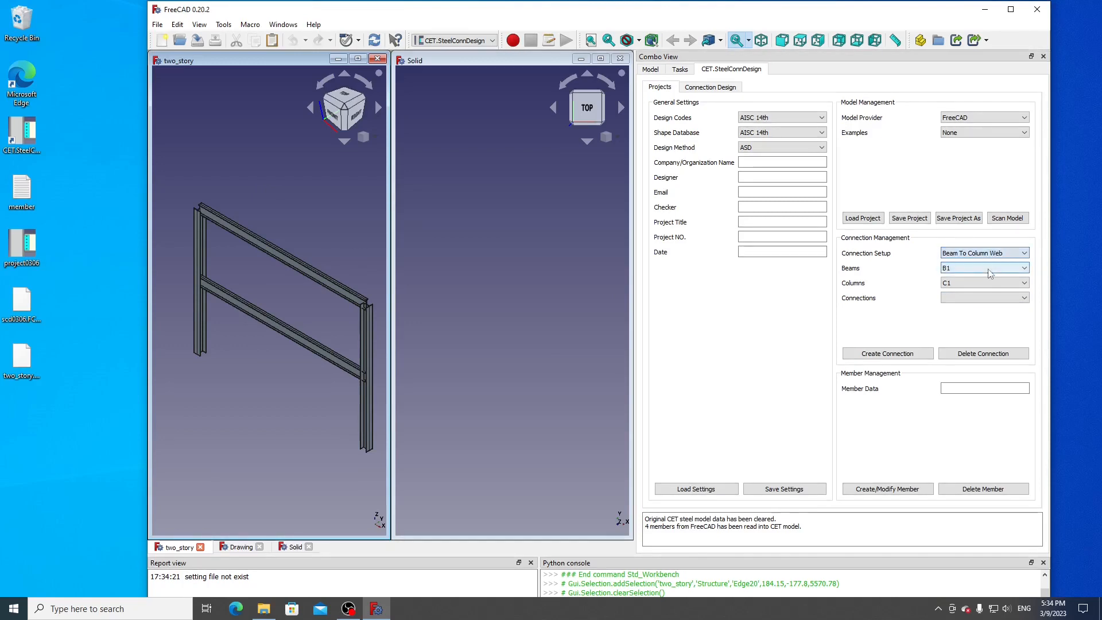
pyautogui.click(889, 356)
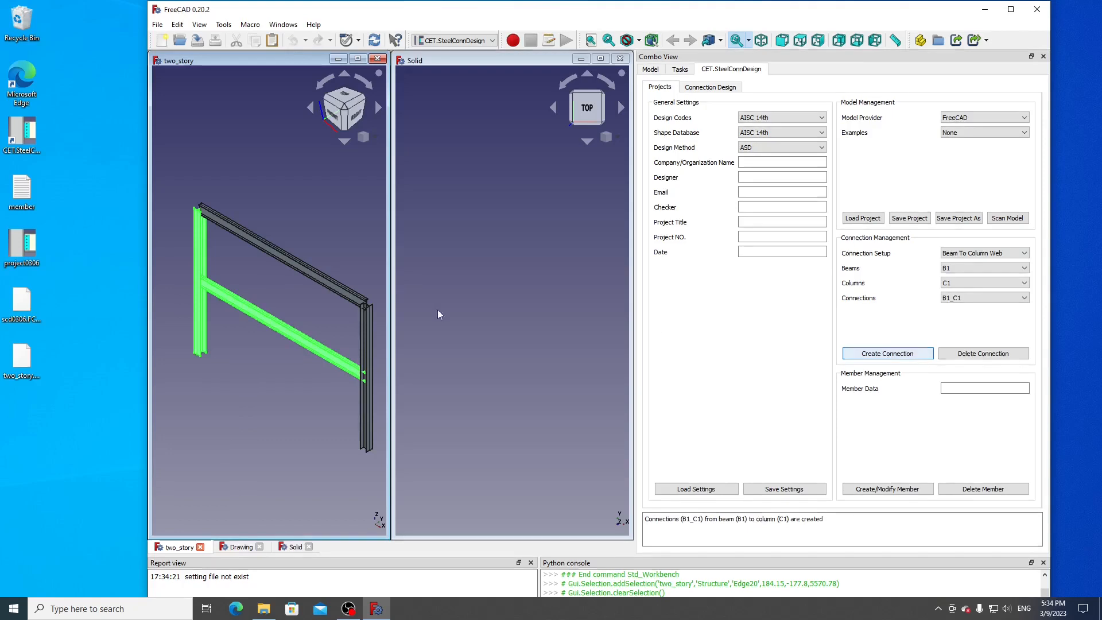
pyautogui.click(264, 298)
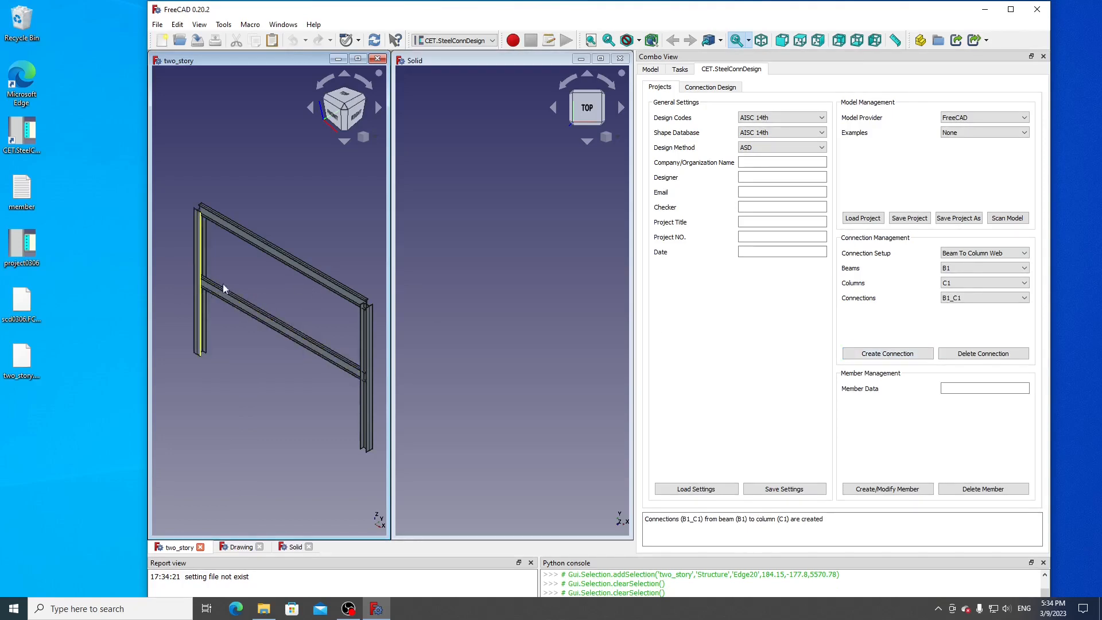
# Create a Beam To Column Web connection between beam B2 and column C1, and check the list of connections.
pyautogui.click(973, 272)
pyautogui.click(965, 286)
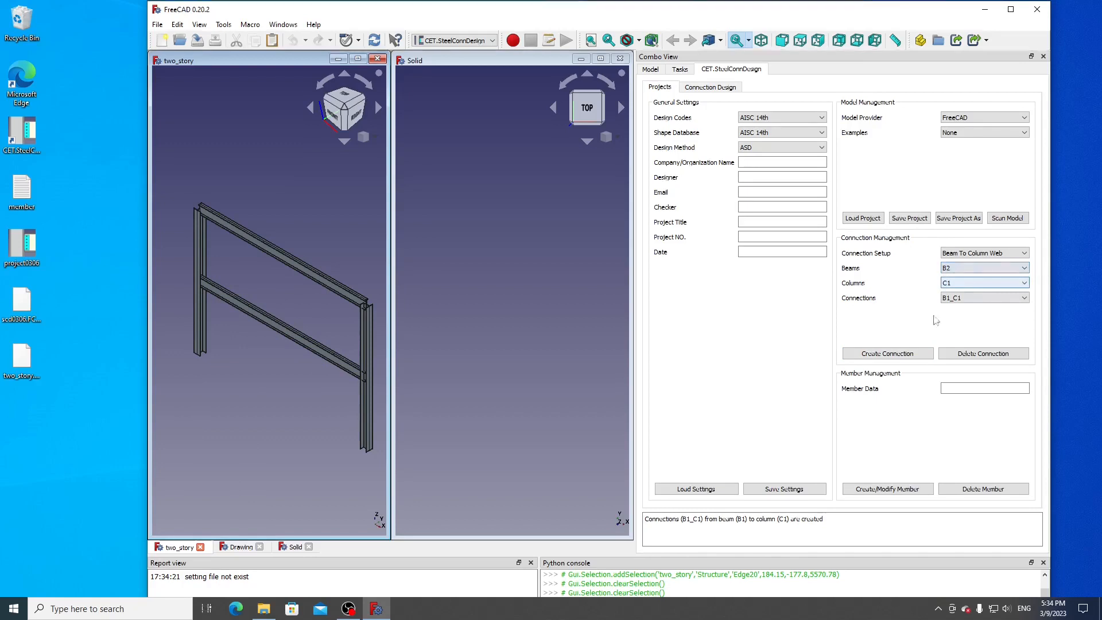
pyautogui.click(908, 359)
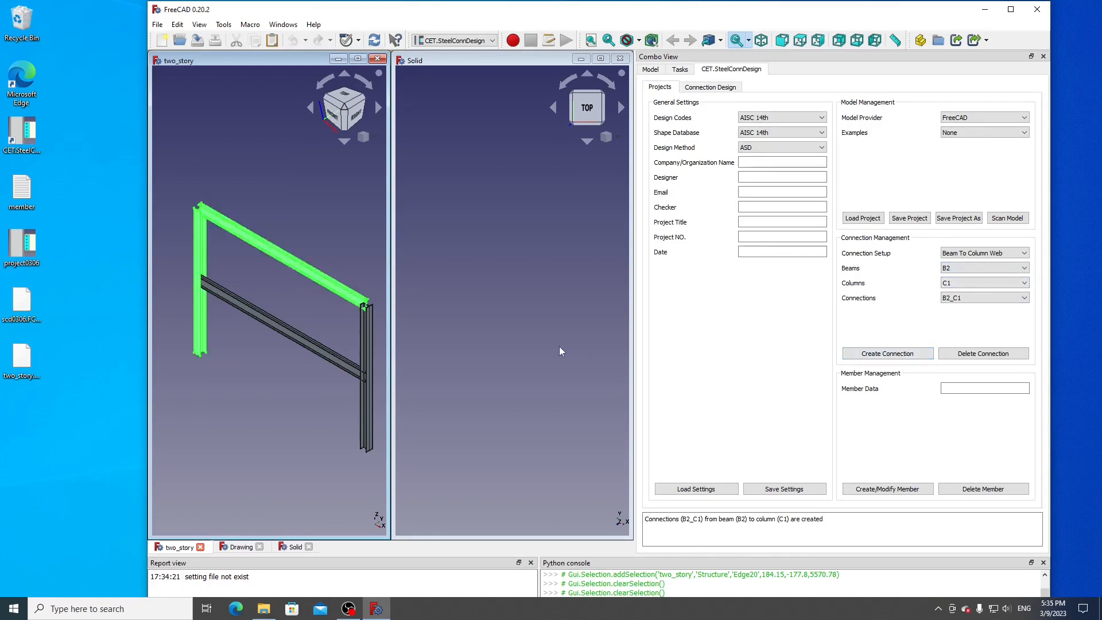
pyautogui.click(999, 298)
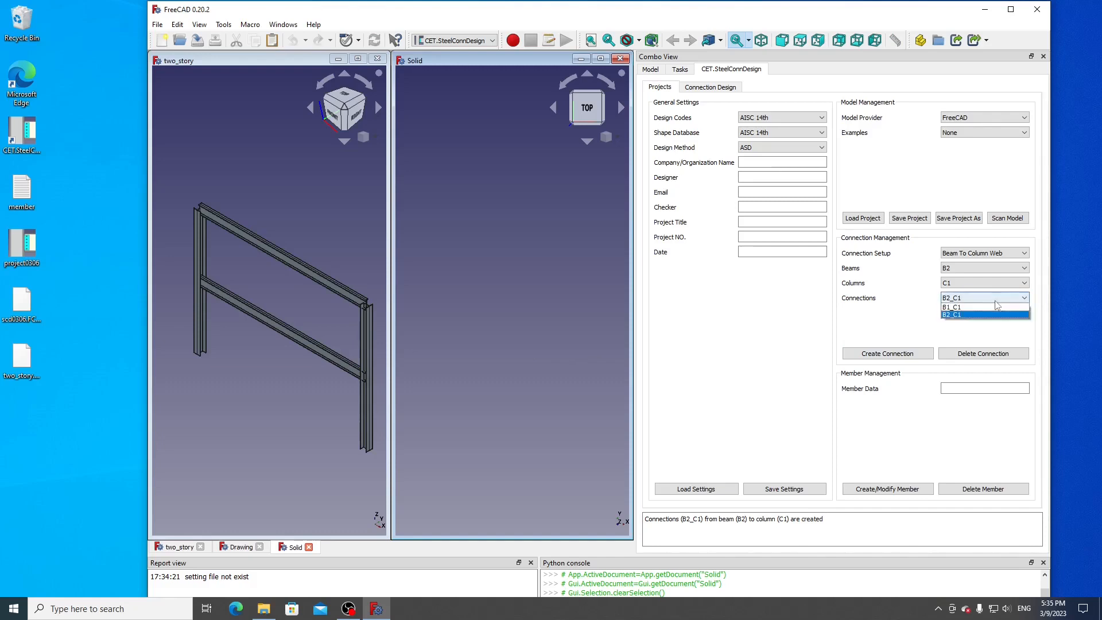
pyautogui.click(980, 336)
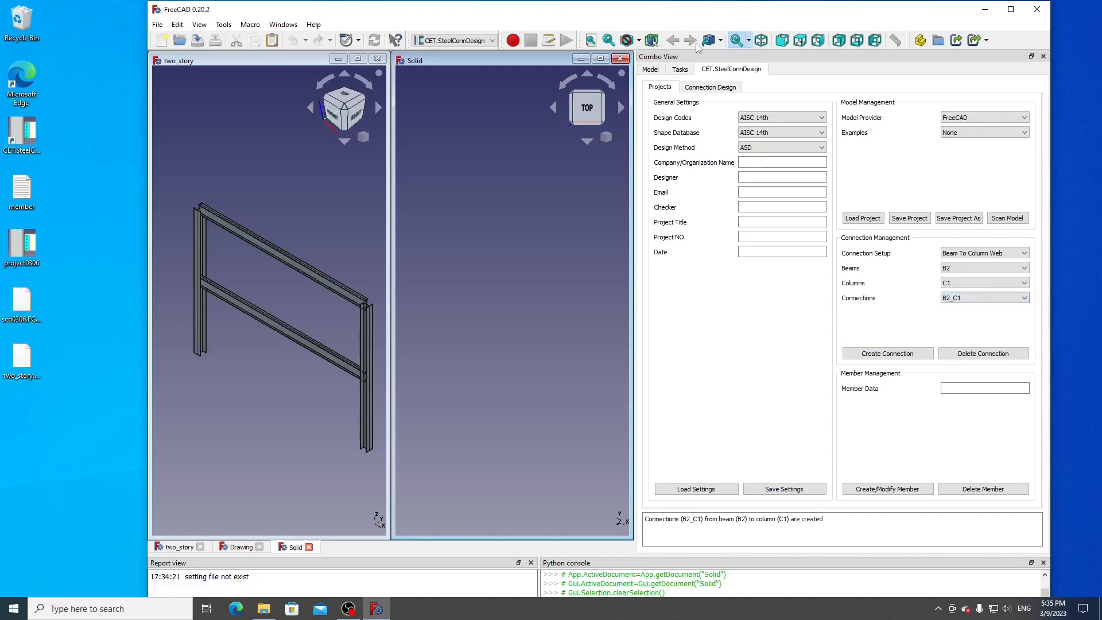
# Run the connection design for B2_C1 and inspect the resulting joint in the Solid view.
pyautogui.click(724, 87)
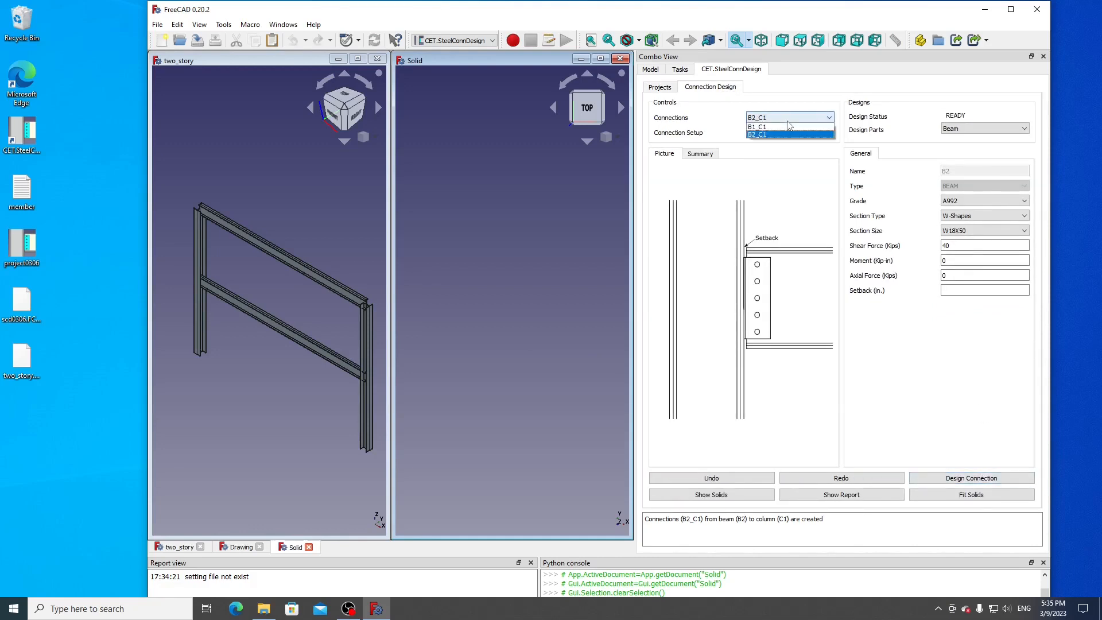
pyautogui.click(976, 484)
pyautogui.scroll(5, 495, 246)
pyautogui.scroll(4, 488, 278)
pyautogui.scroll(-6, 483, 256)
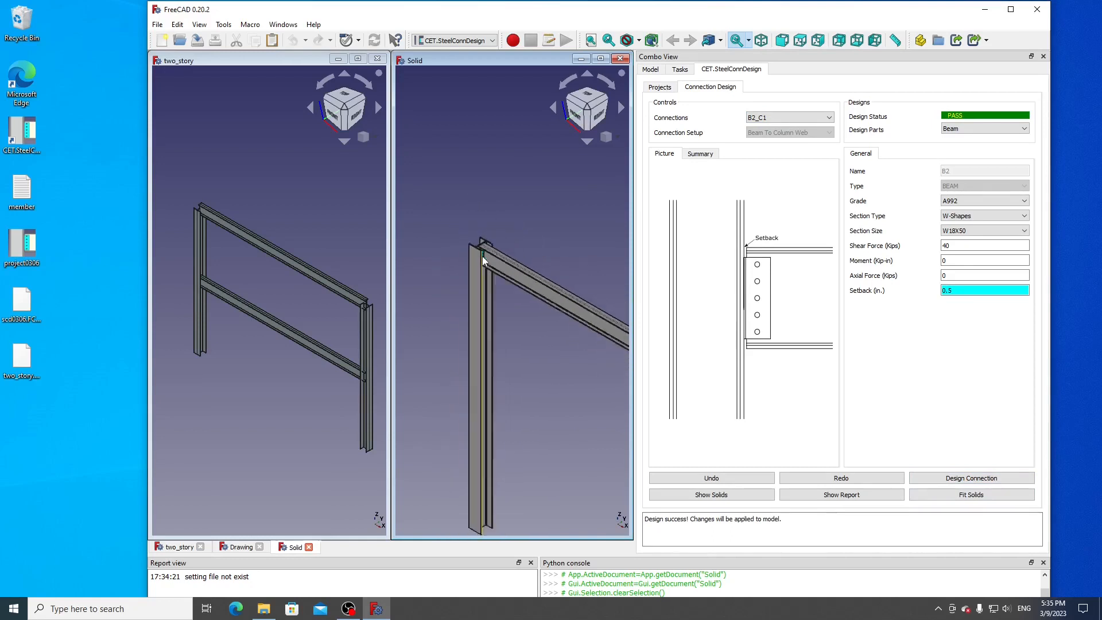
# Switch to connection B1_C1, run its connection design and inspect the joint in the Solid view.
pyautogui.click(801, 117)
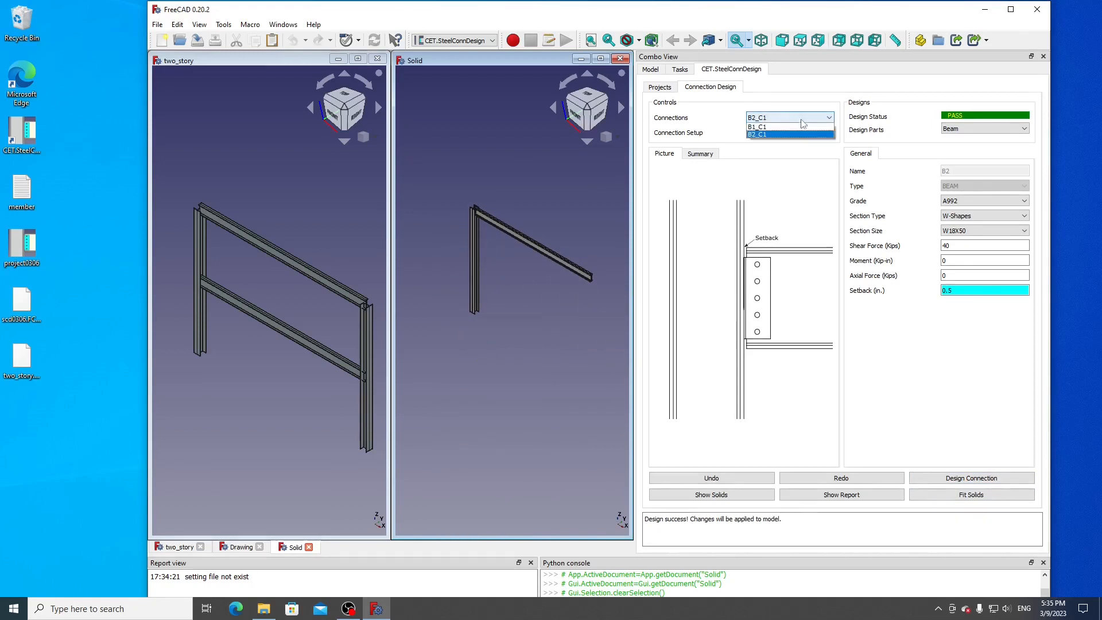
pyautogui.click(799, 126)
pyautogui.click(974, 480)
pyautogui.scroll(2, 470, 289)
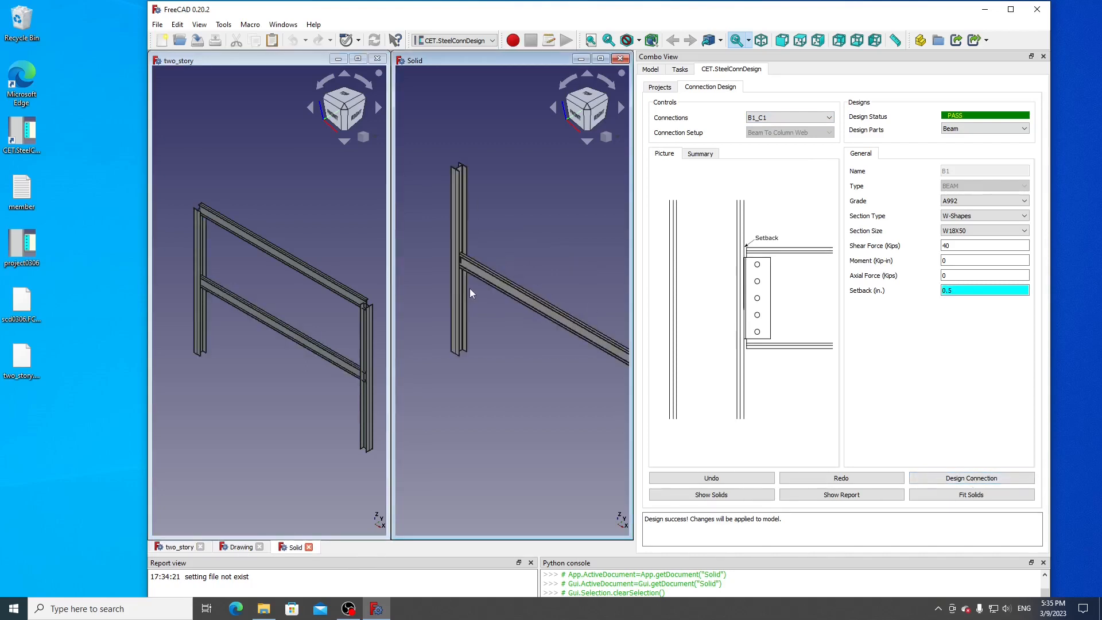
pyautogui.scroll(4, 464, 270)
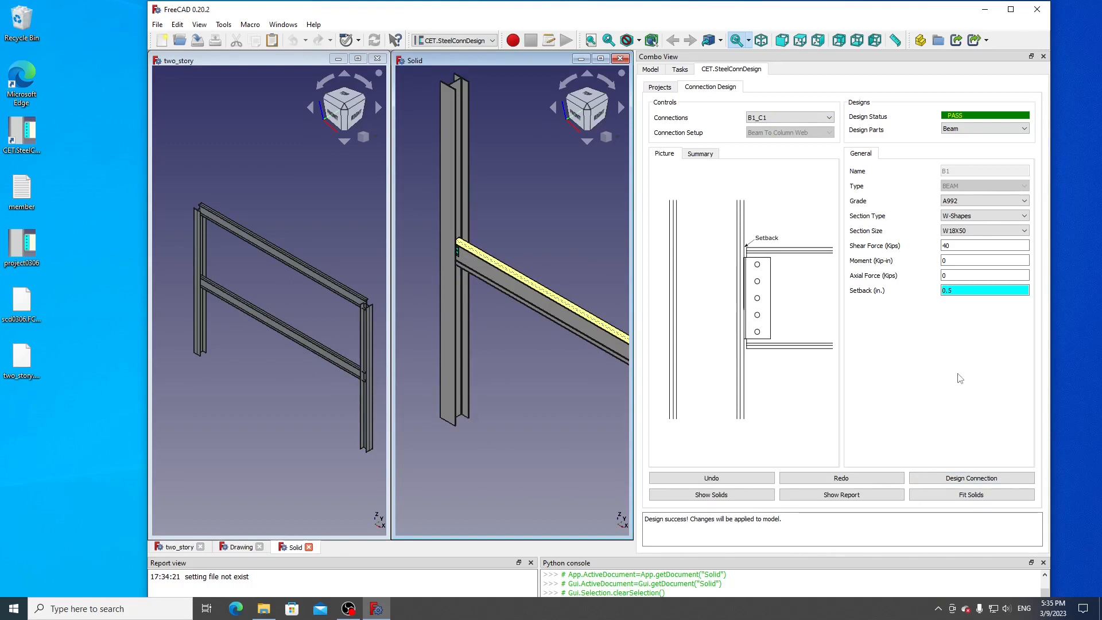
# Return to the project-level settings for model and connection management.
pyautogui.click(667, 87)
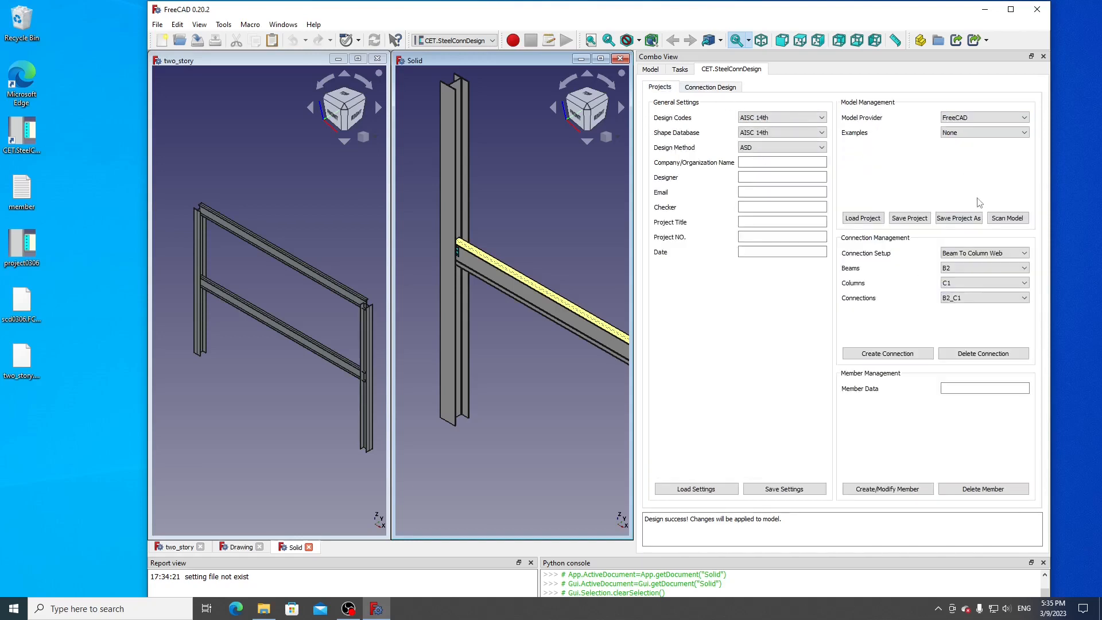
pyautogui.click(1010, 220)
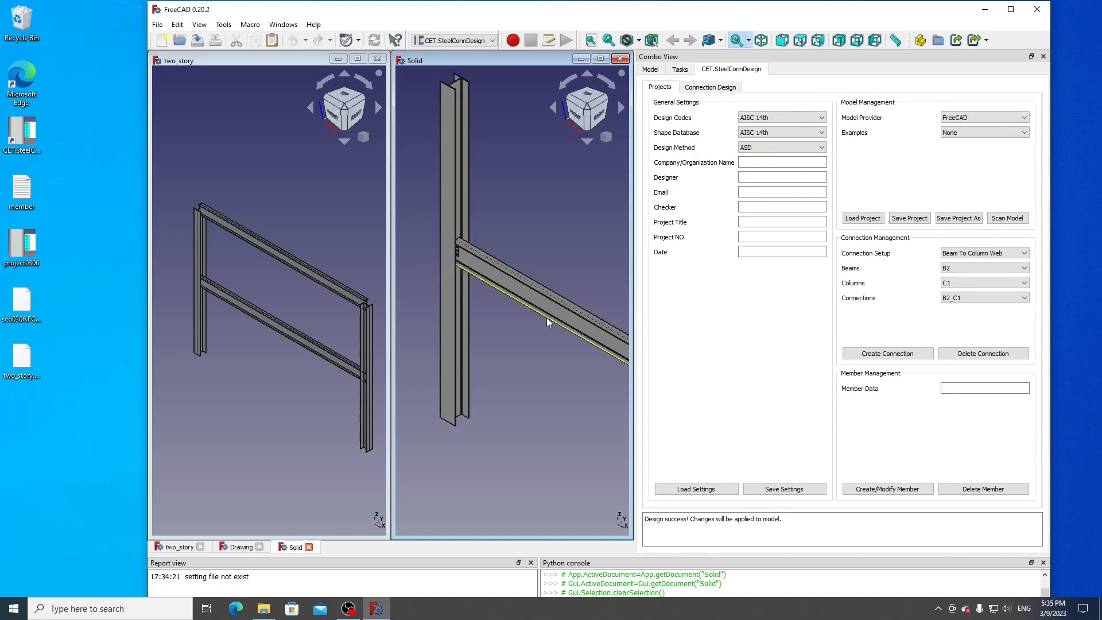